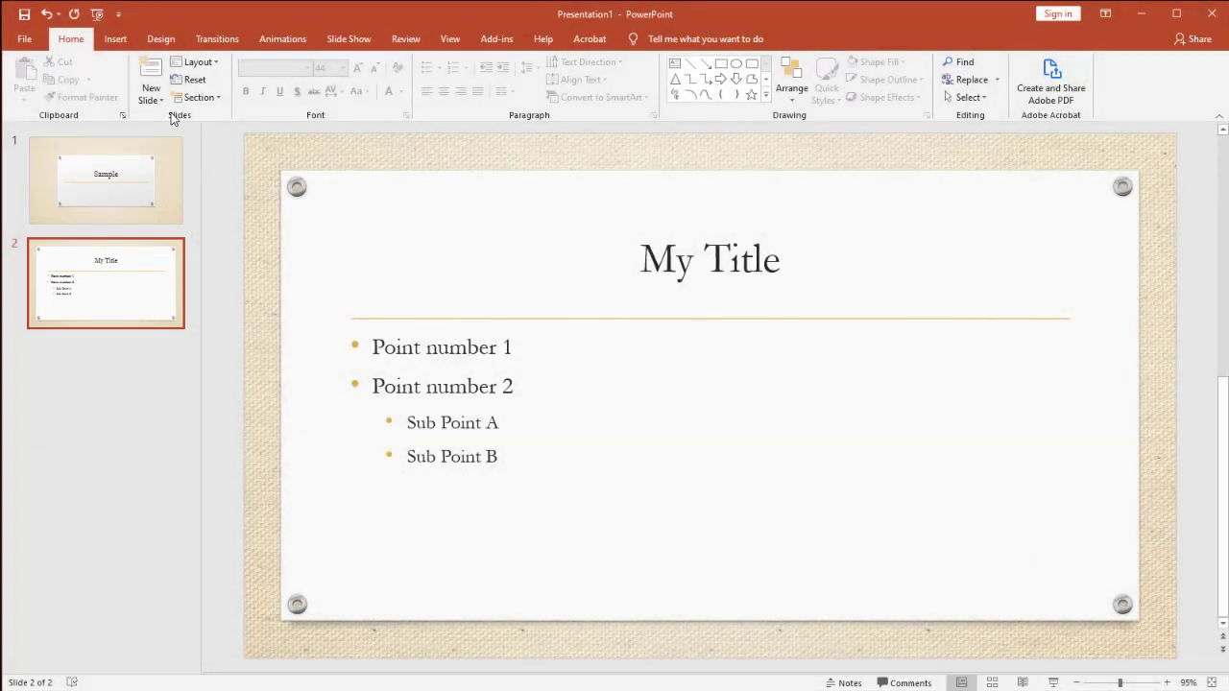
Add a Section Header slide after slide 2 and title it "My Section Header".
click(163, 102)
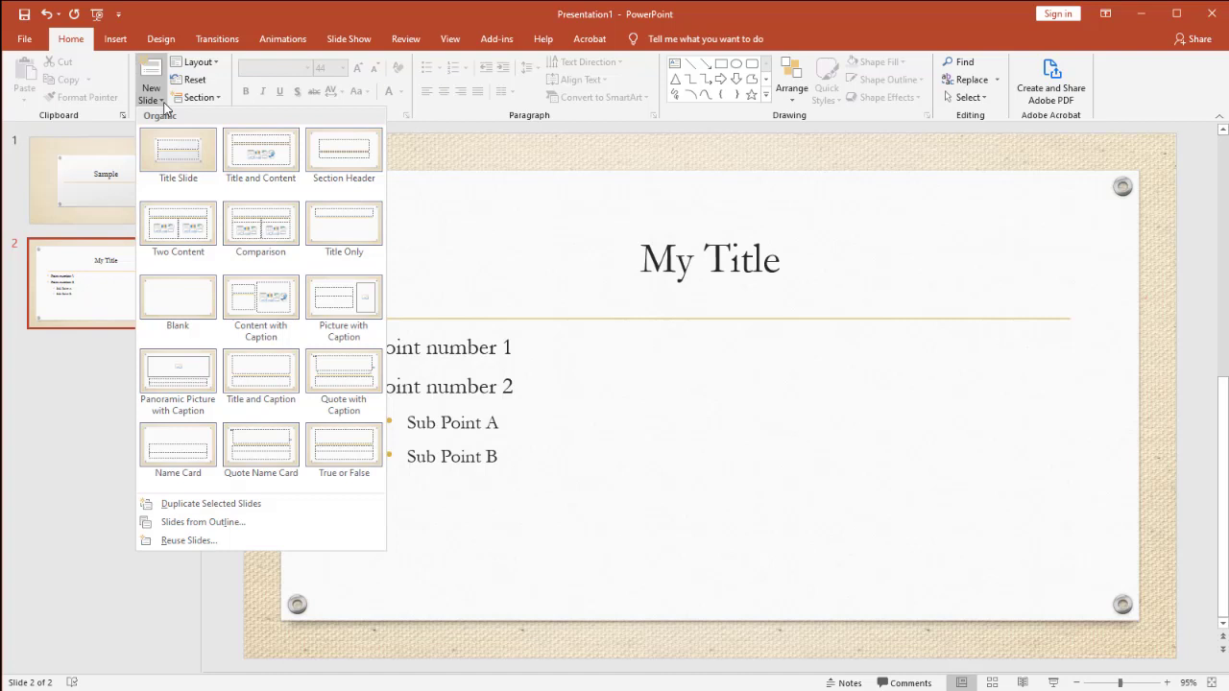
click(320, 160)
click(645, 359)
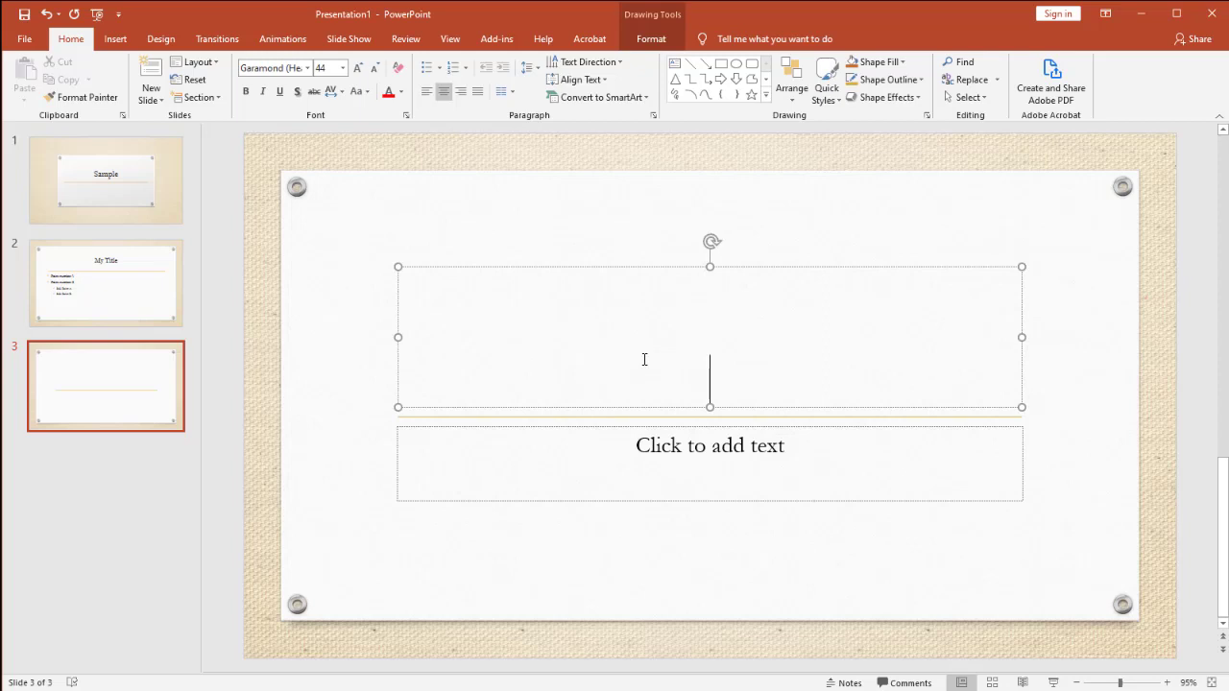
text(My Section He)
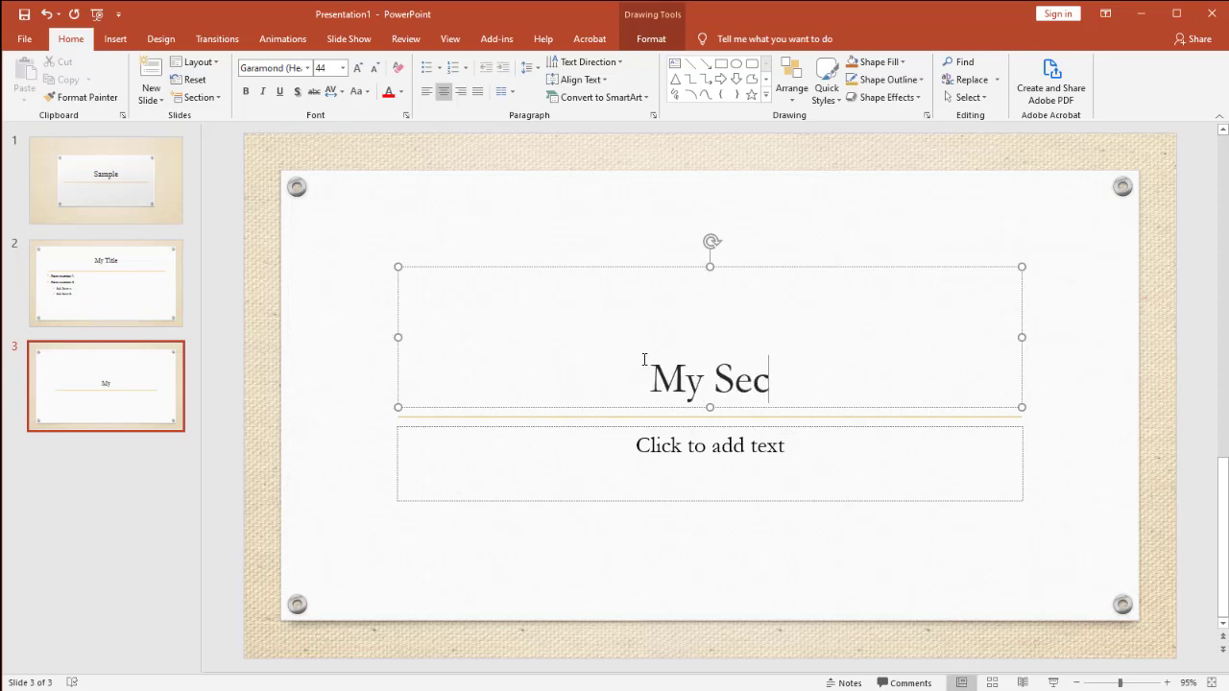
text(ader)
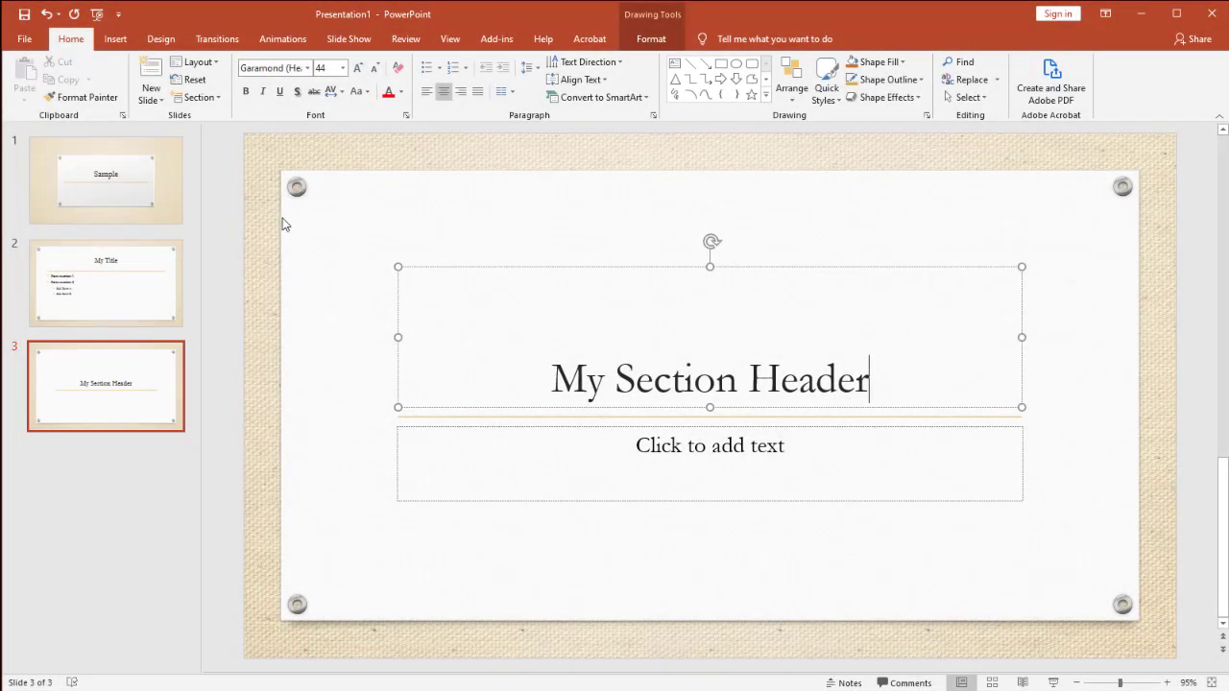
Add a new slide after the section header slide and change its layout to Title and Content.
click(150, 77)
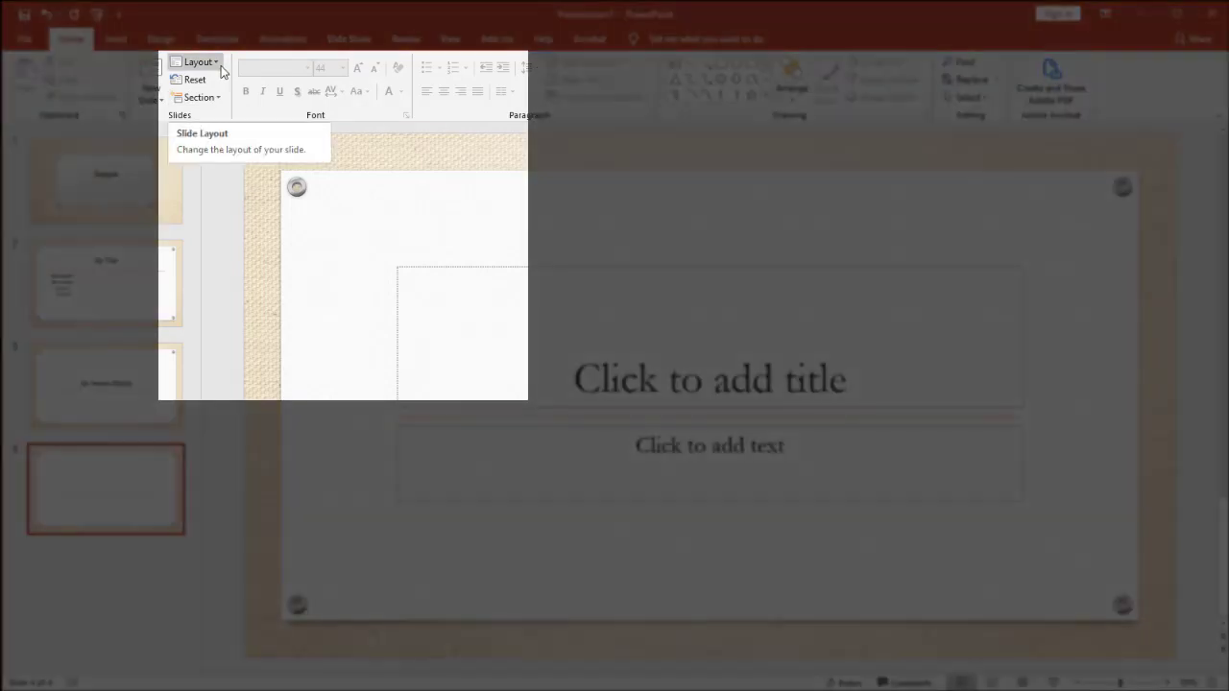
click(198, 62)
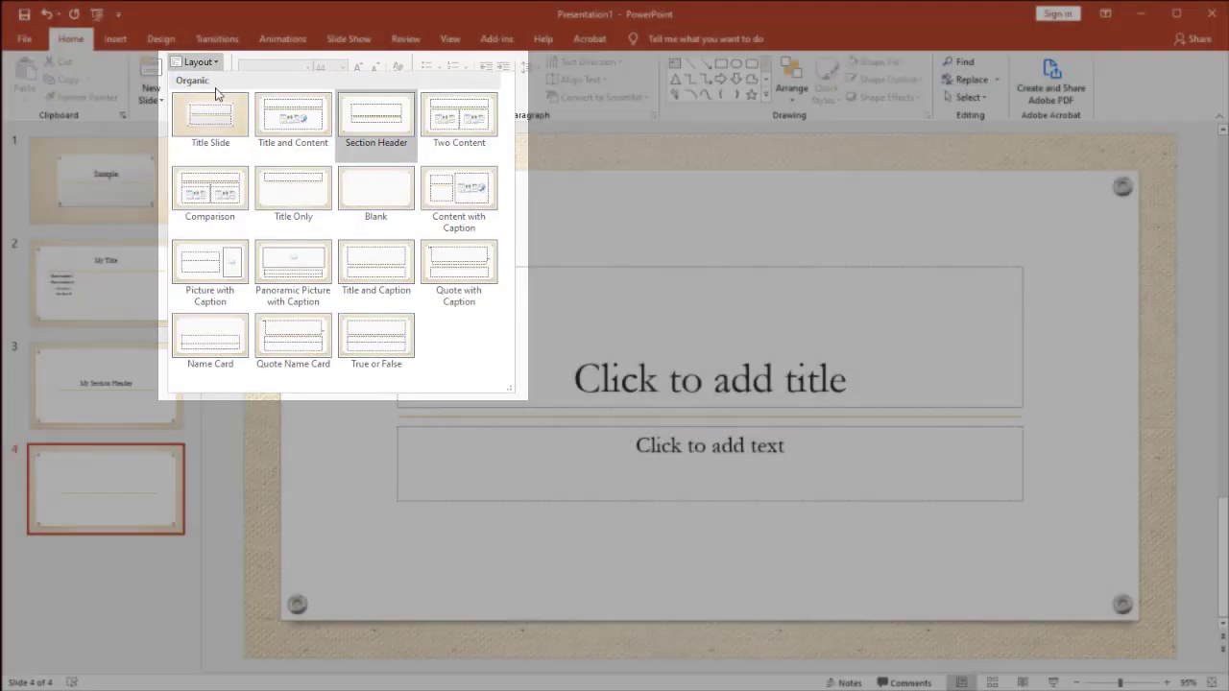
click(293, 116)
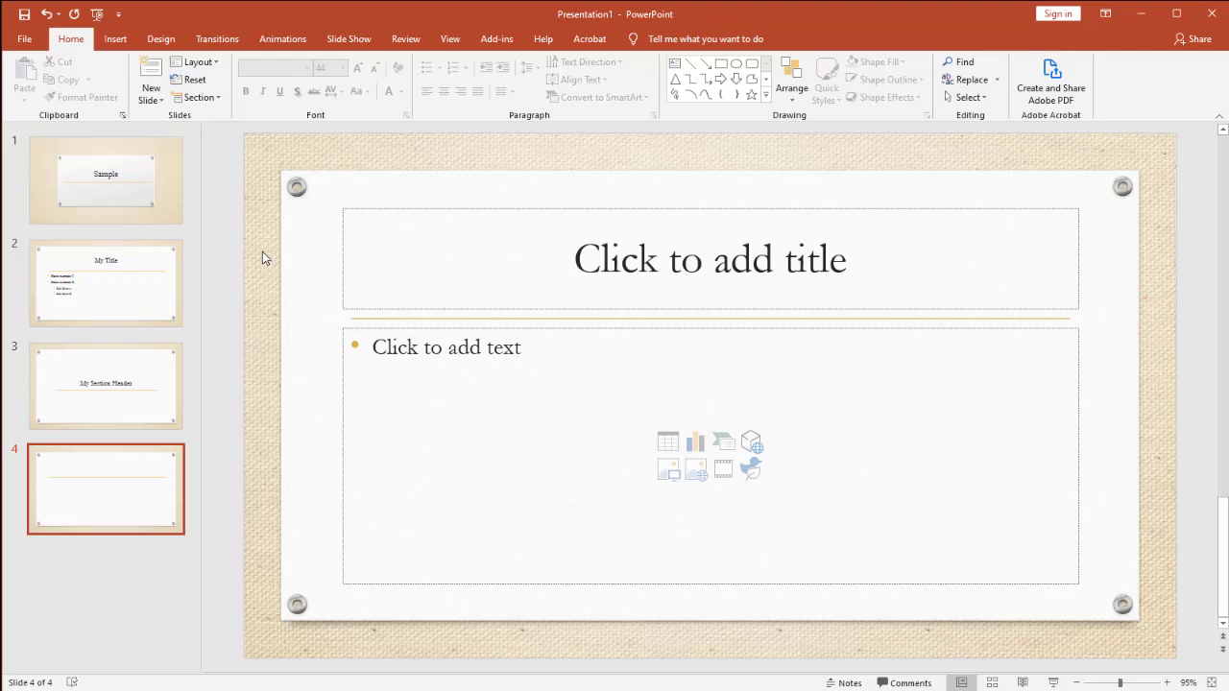
Add a Content with Caption slide at the end of the presentation and title it "But what it means".
click(153, 100)
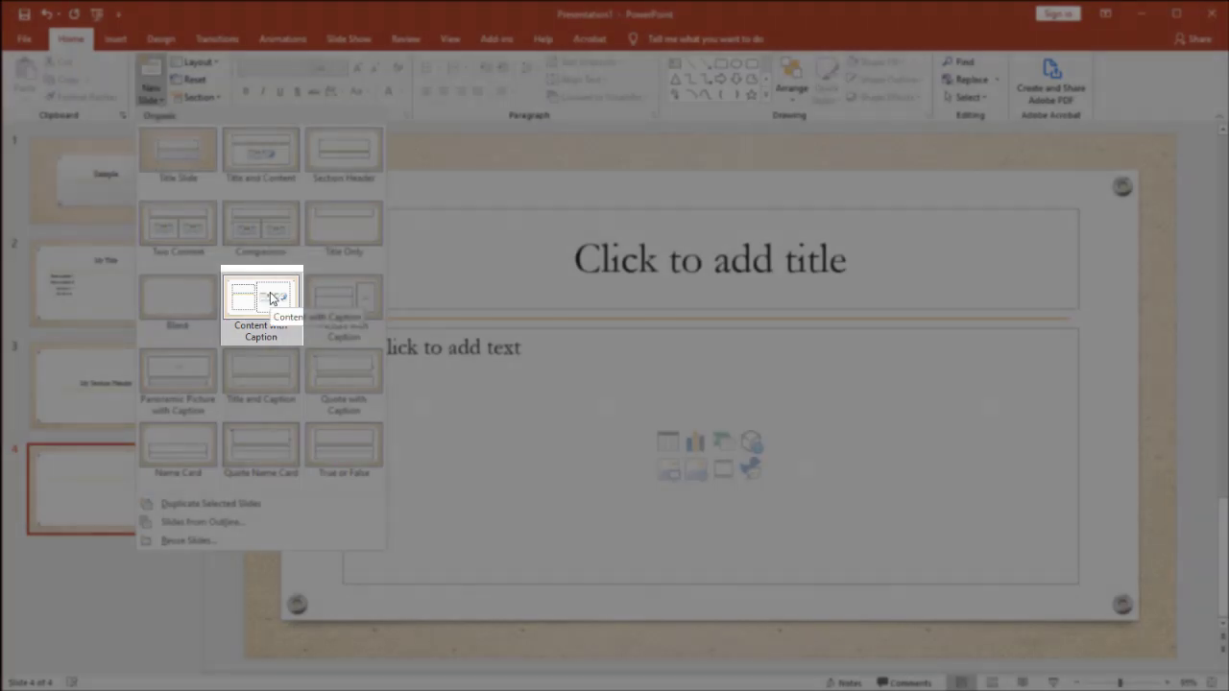
click(272, 298)
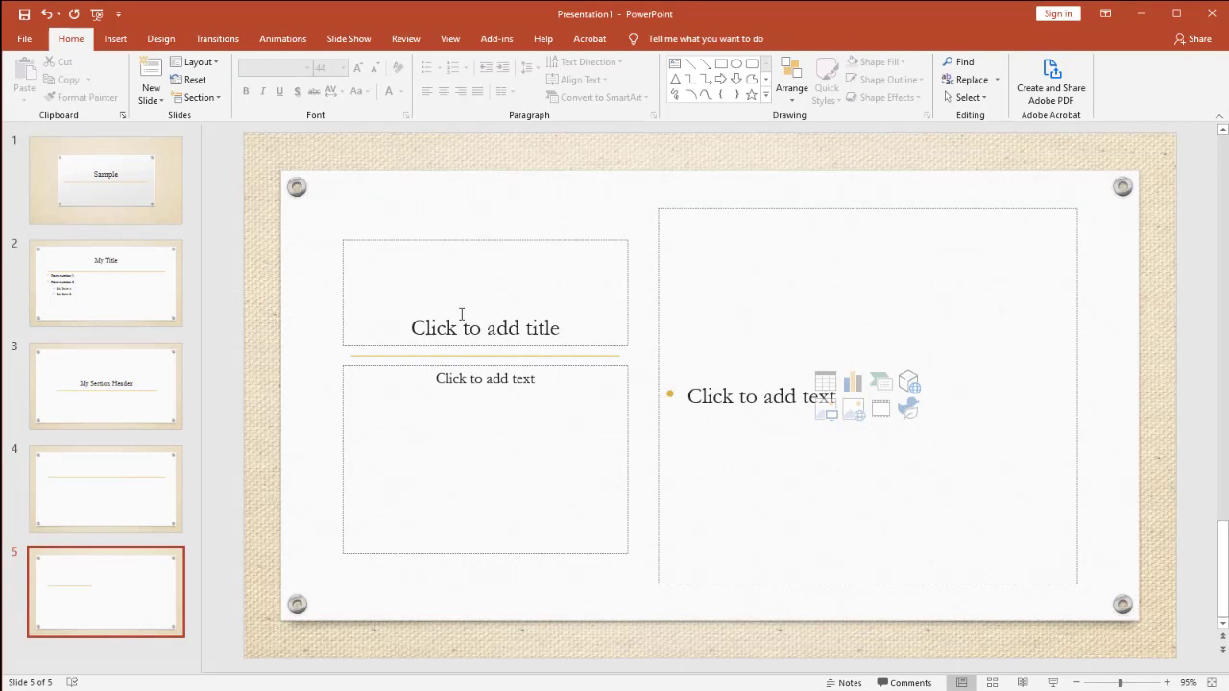
click(461, 314)
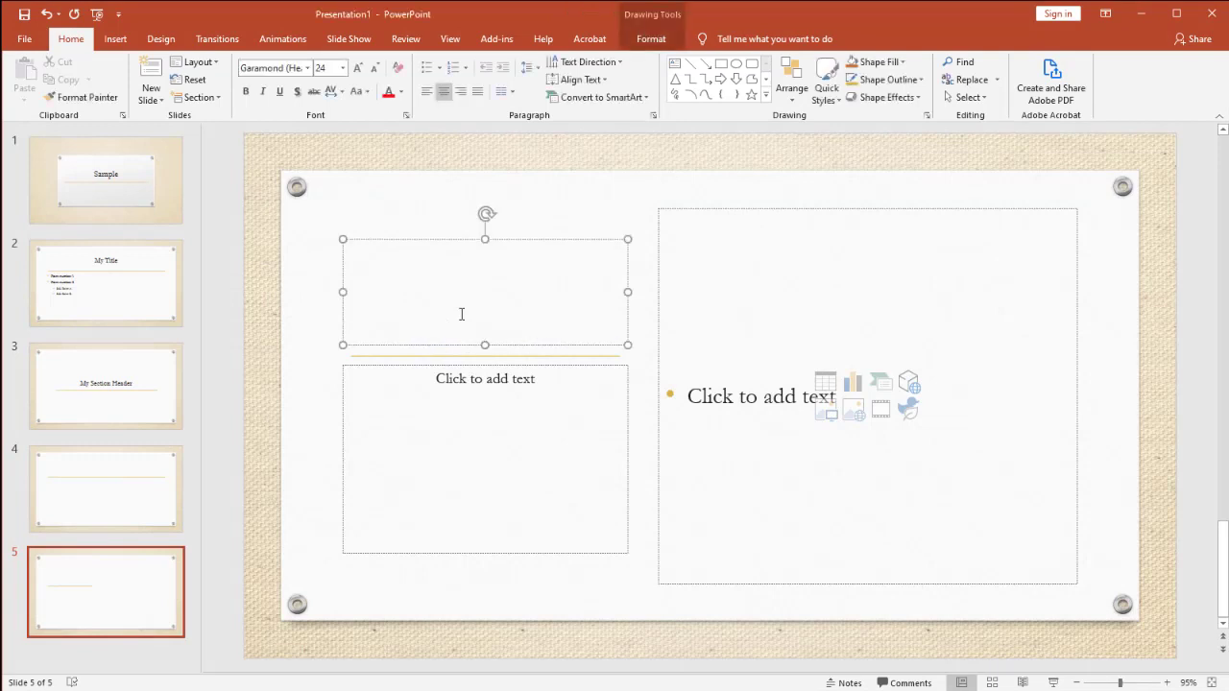
text(But what it means)
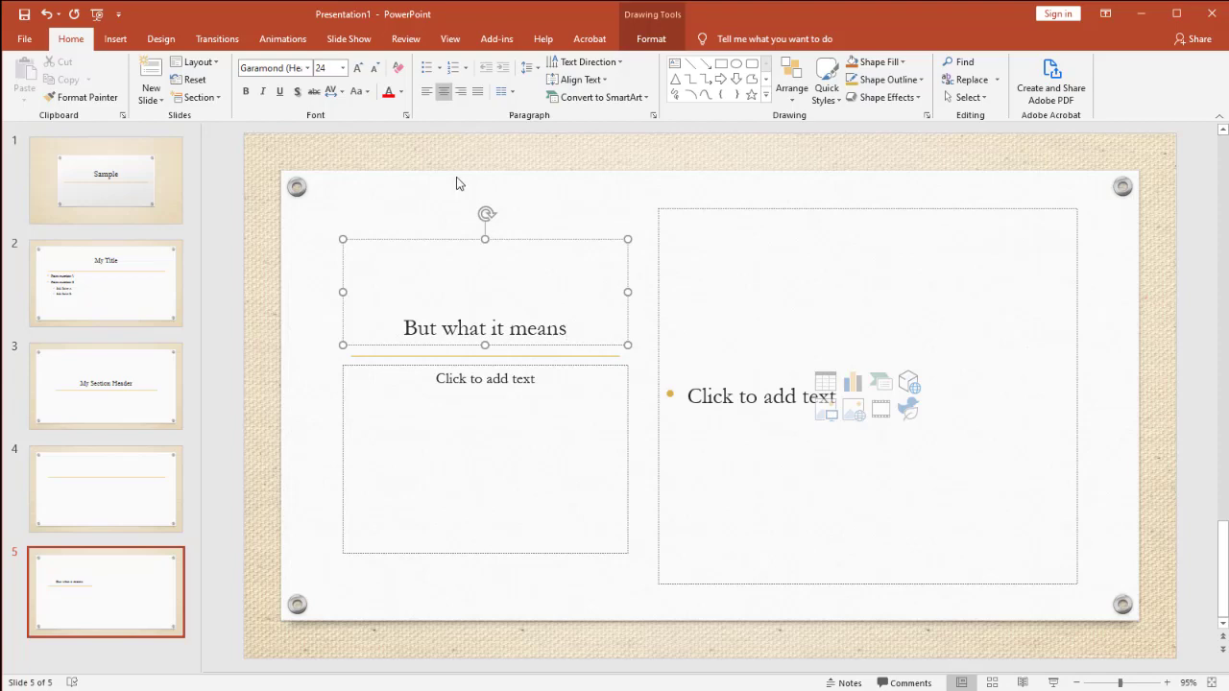
Insert the stick figure picture with the question mark from the computer into the slide's content placeholder.
click(834, 421)
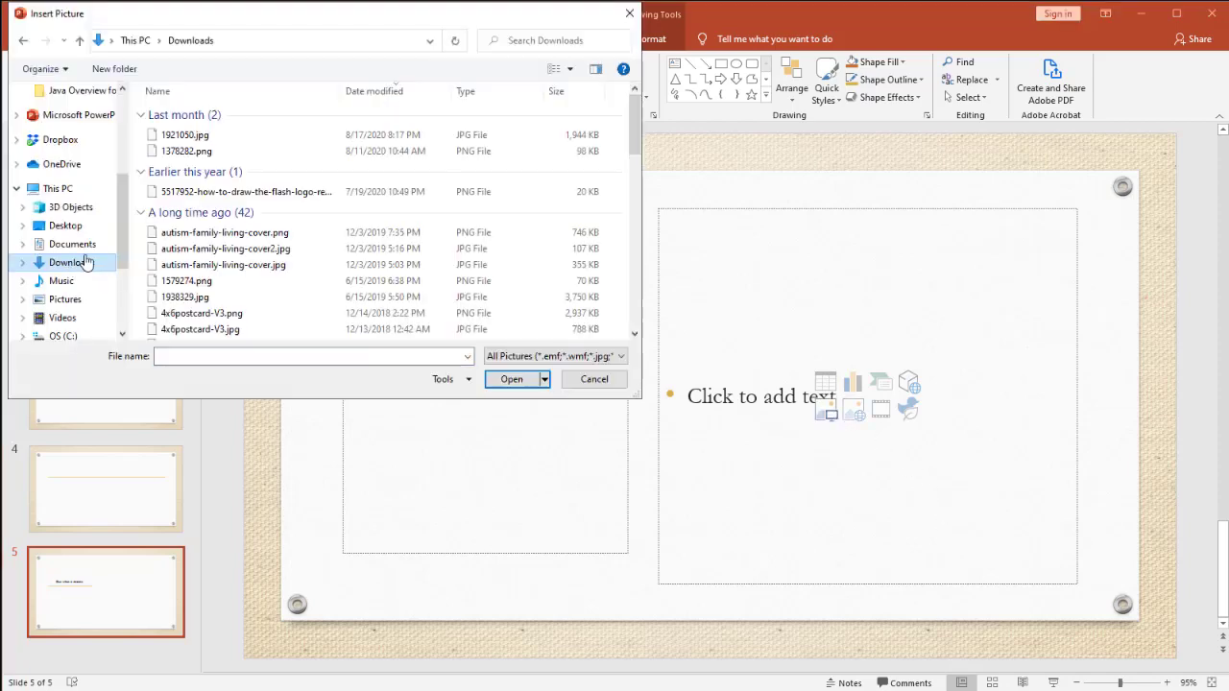
click(160, 260)
click(206, 241)
click(508, 382)
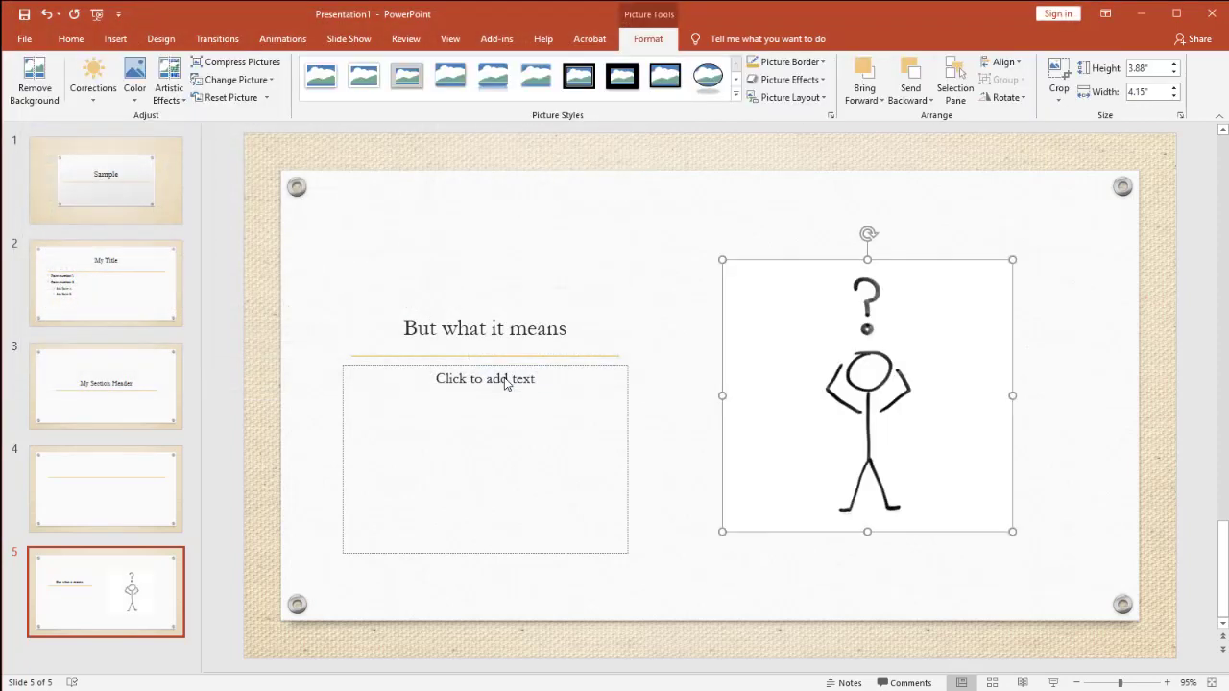
click(498, 380)
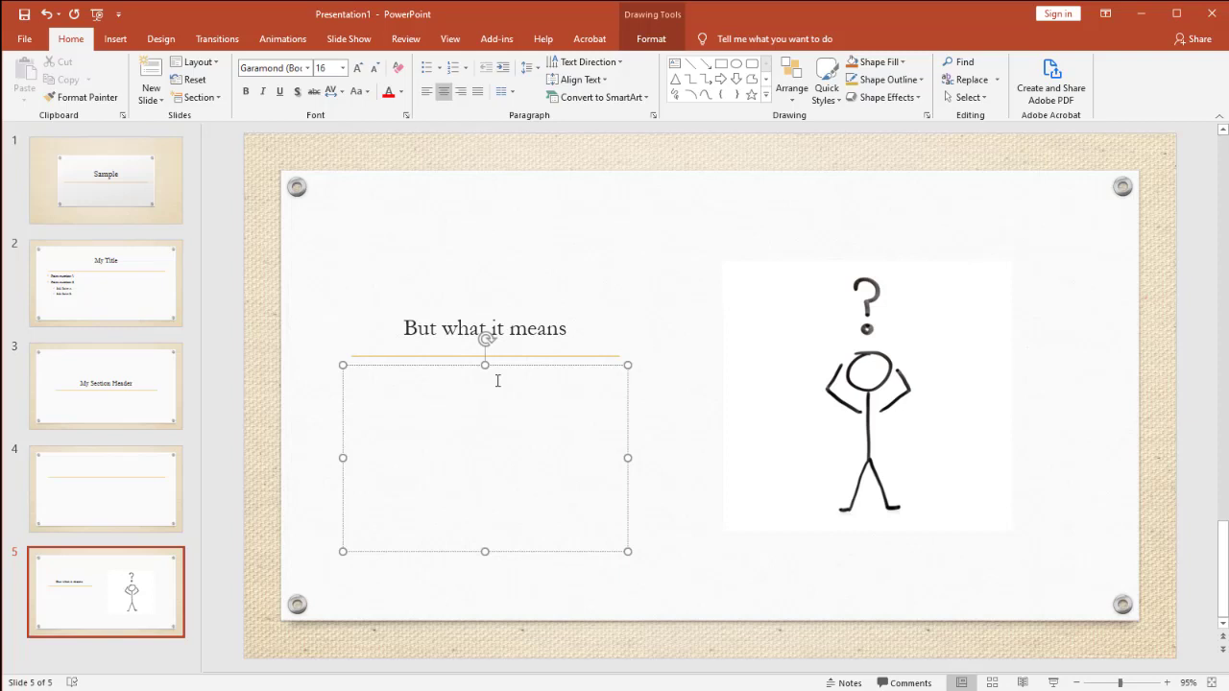
Add a Title and Content slide directly after the "My Title" slide and title it "More Information".
click(142, 295)
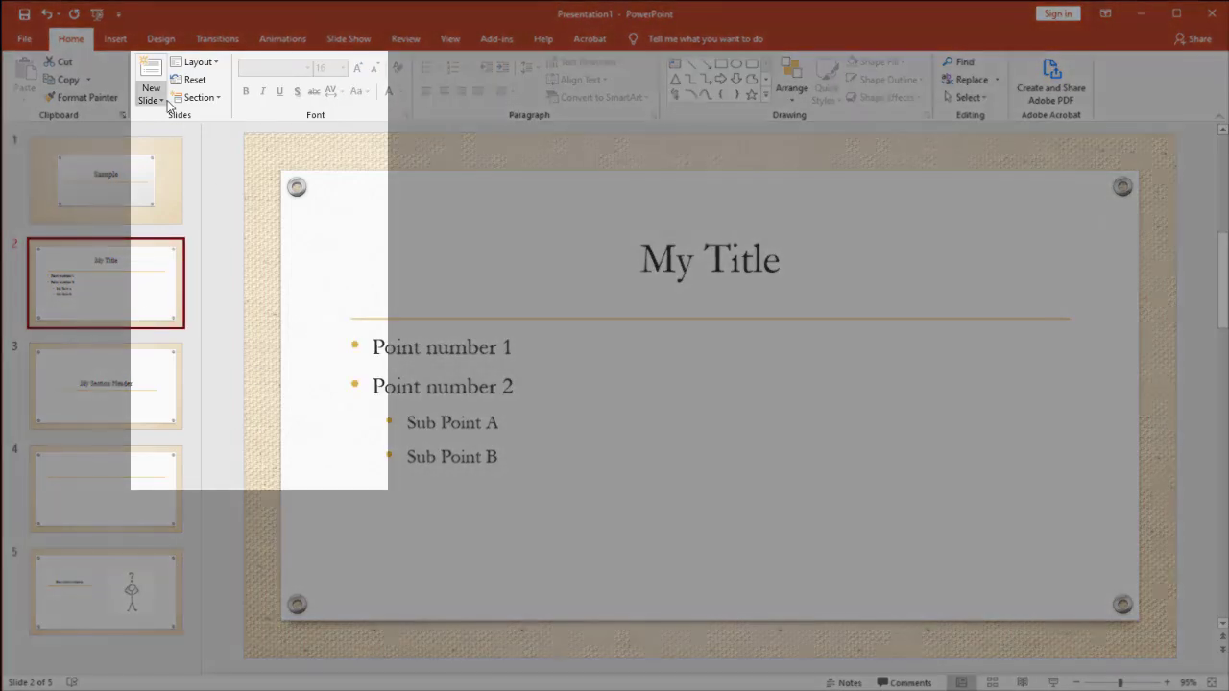
click(167, 102)
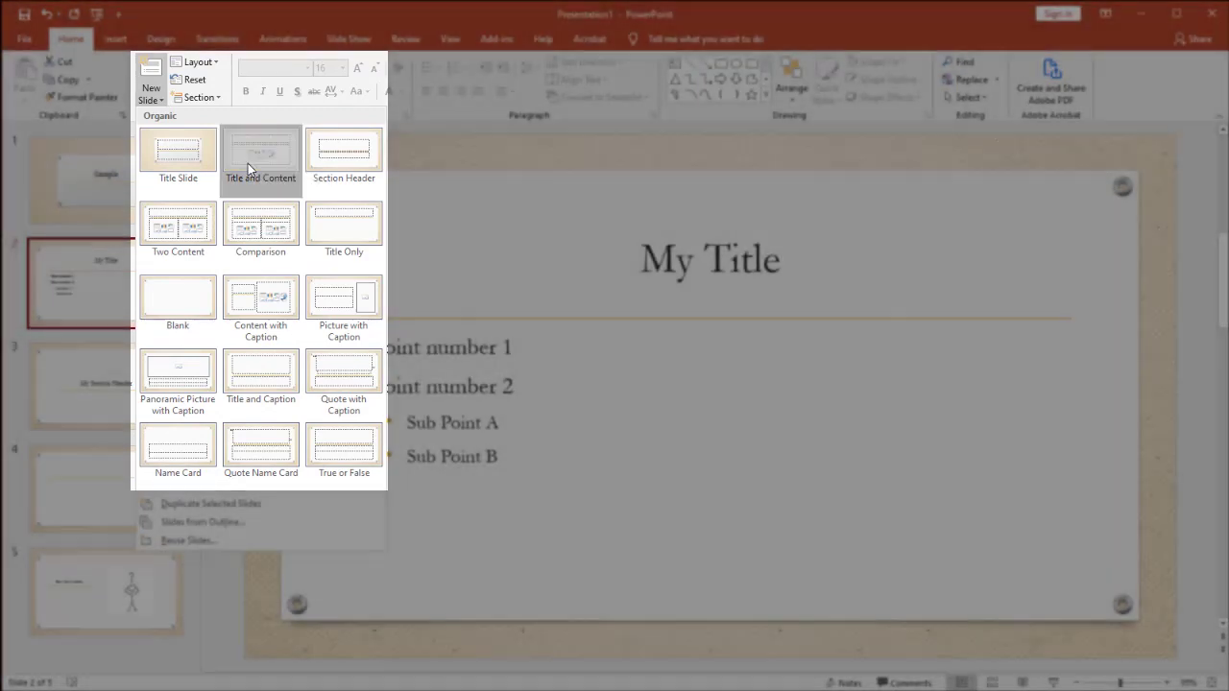
click(247, 165)
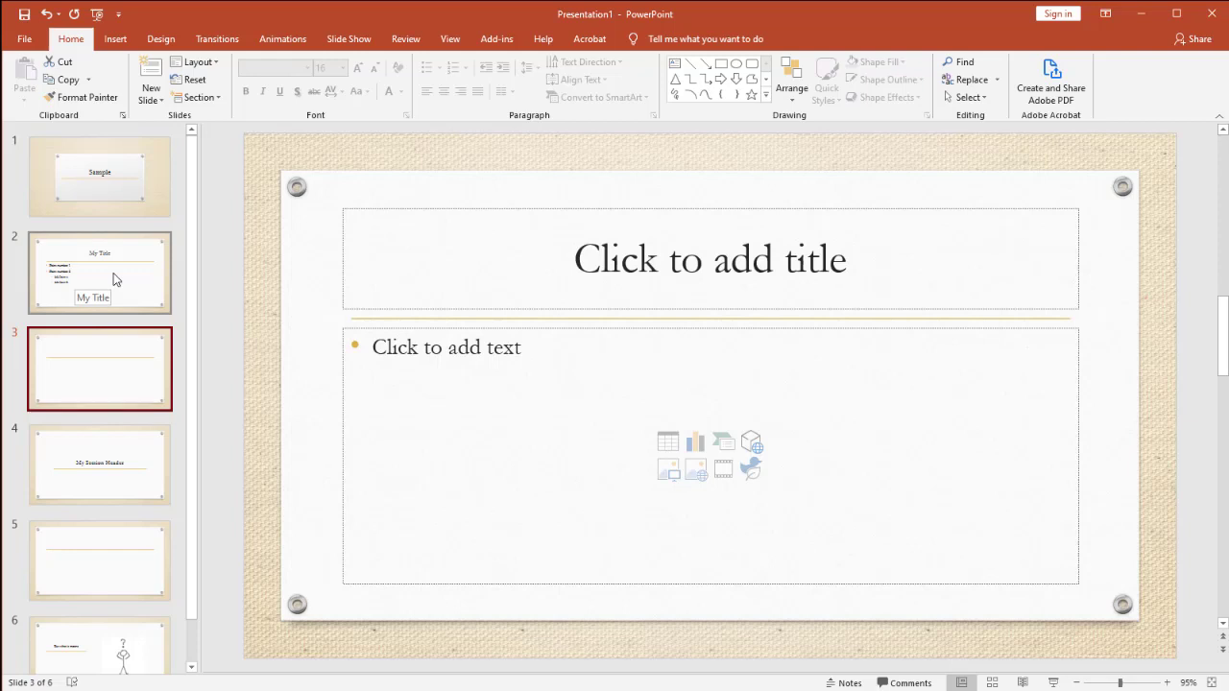
click(595, 270)
text(Mo)
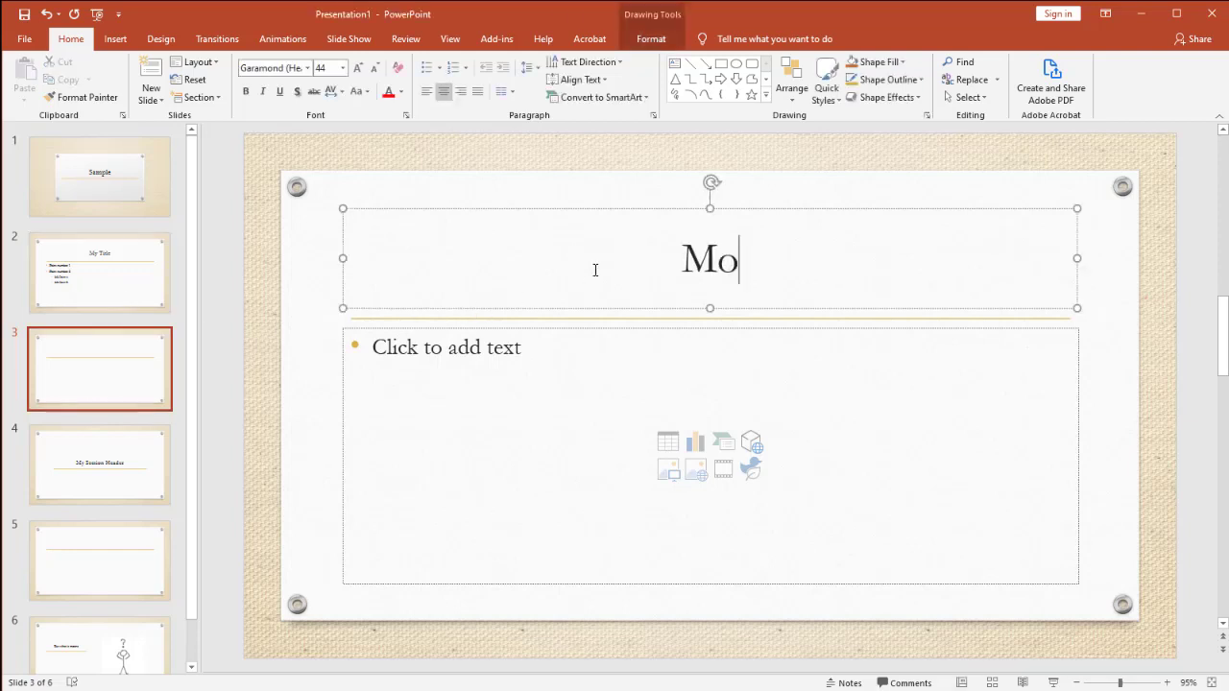
text(re Inform)
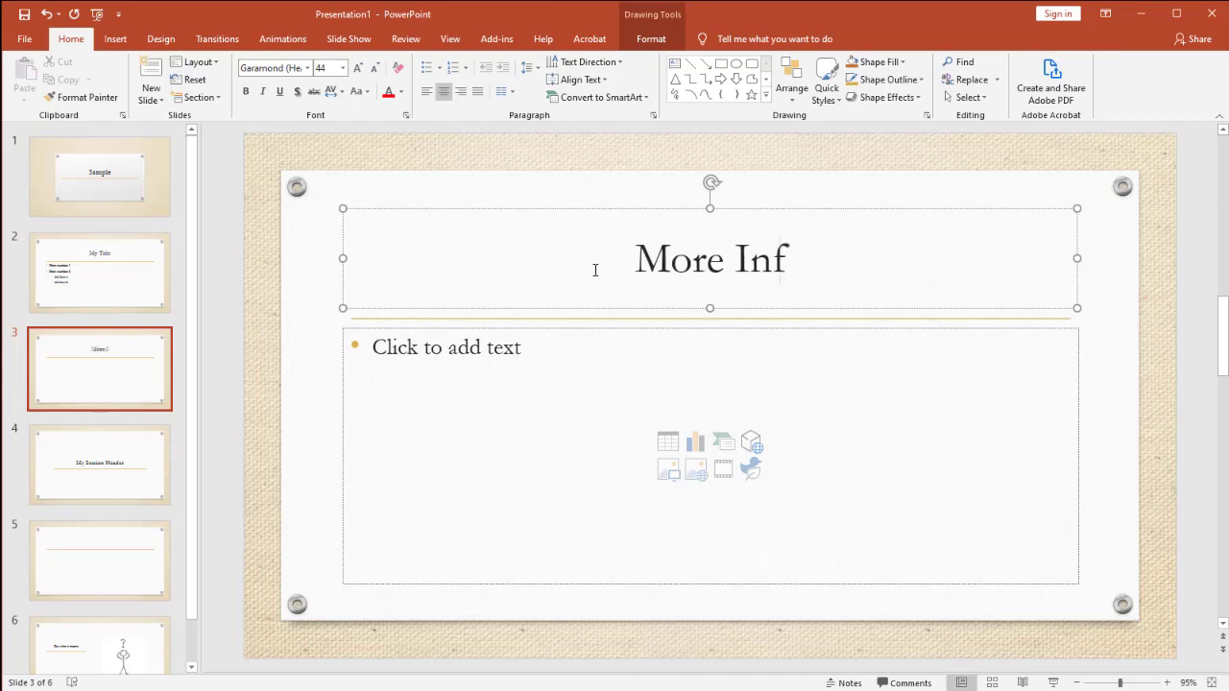
text(ation)
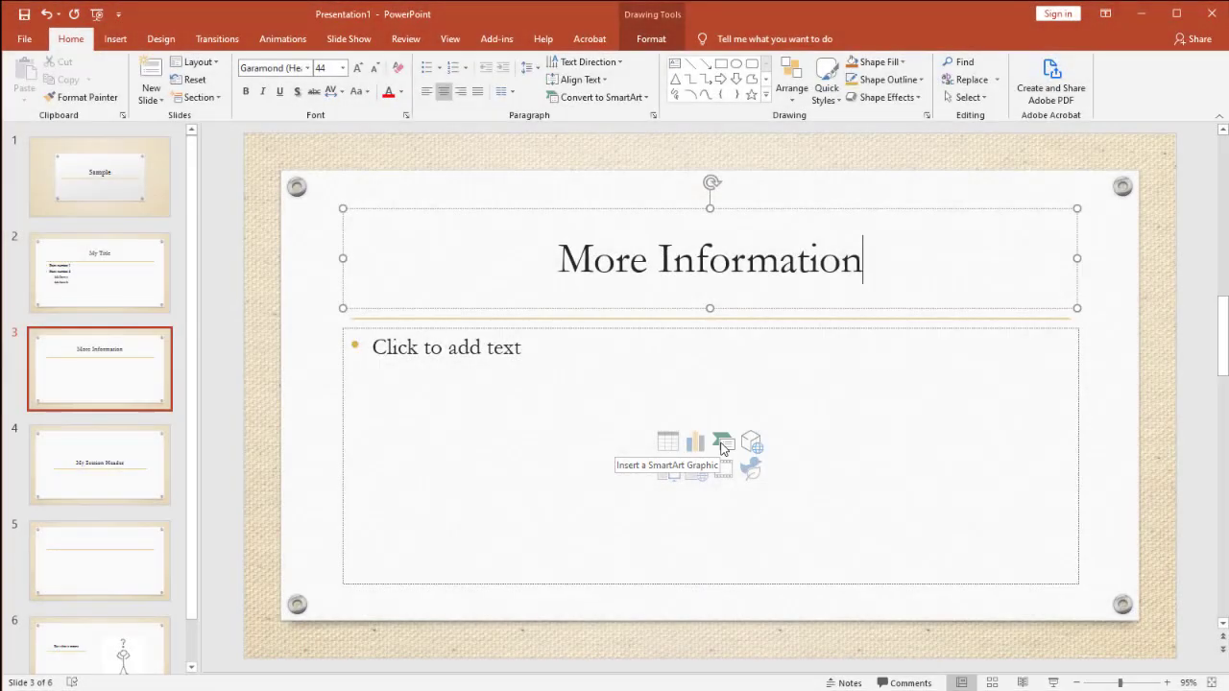
Insert a Basic Pyramid SmartArt graphic into the content area of the "More Information" slide.
click(721, 443)
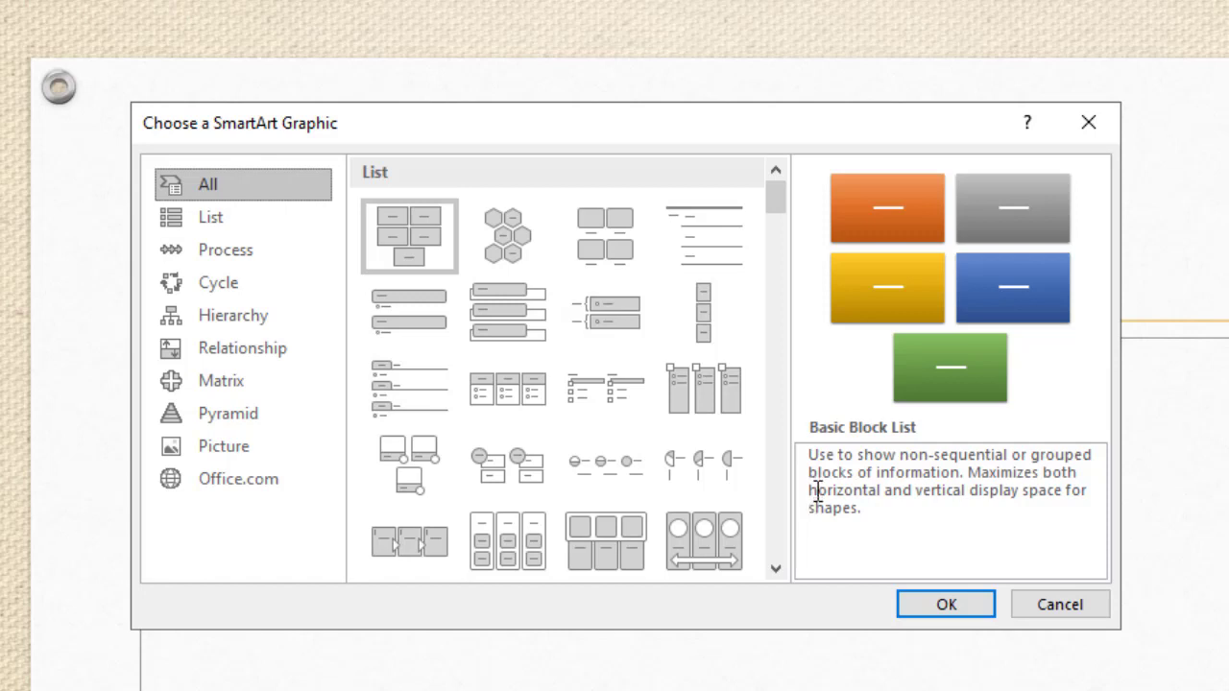
click(234, 262)
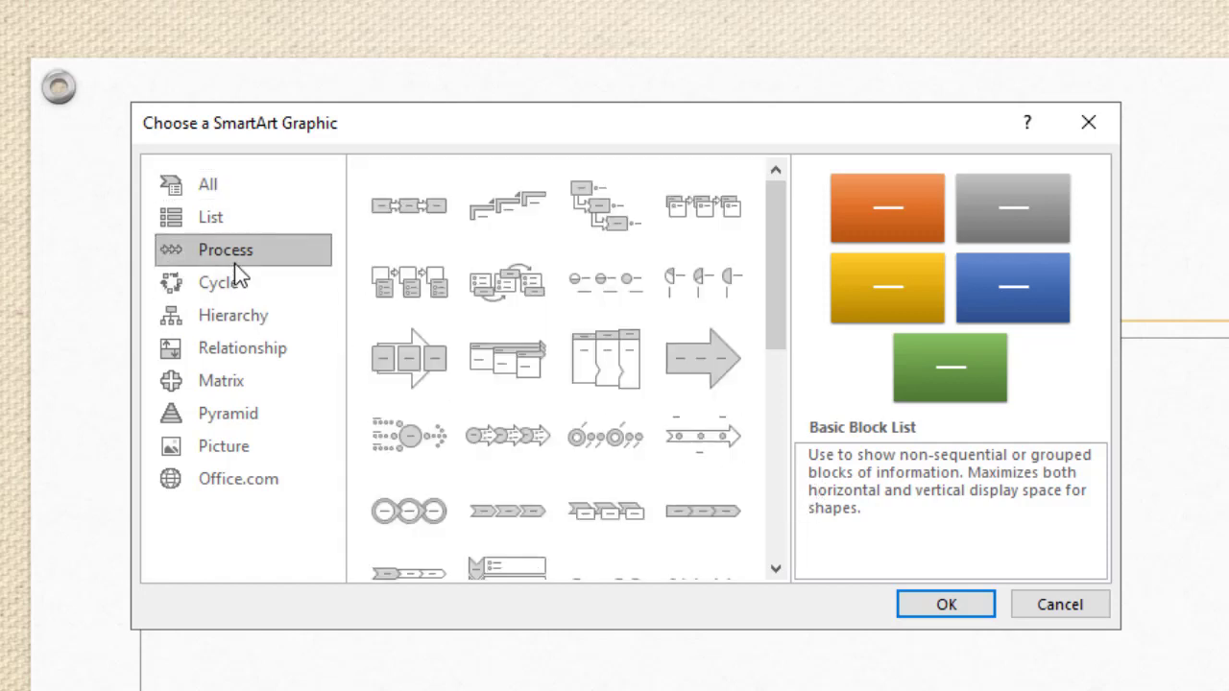
click(240, 325)
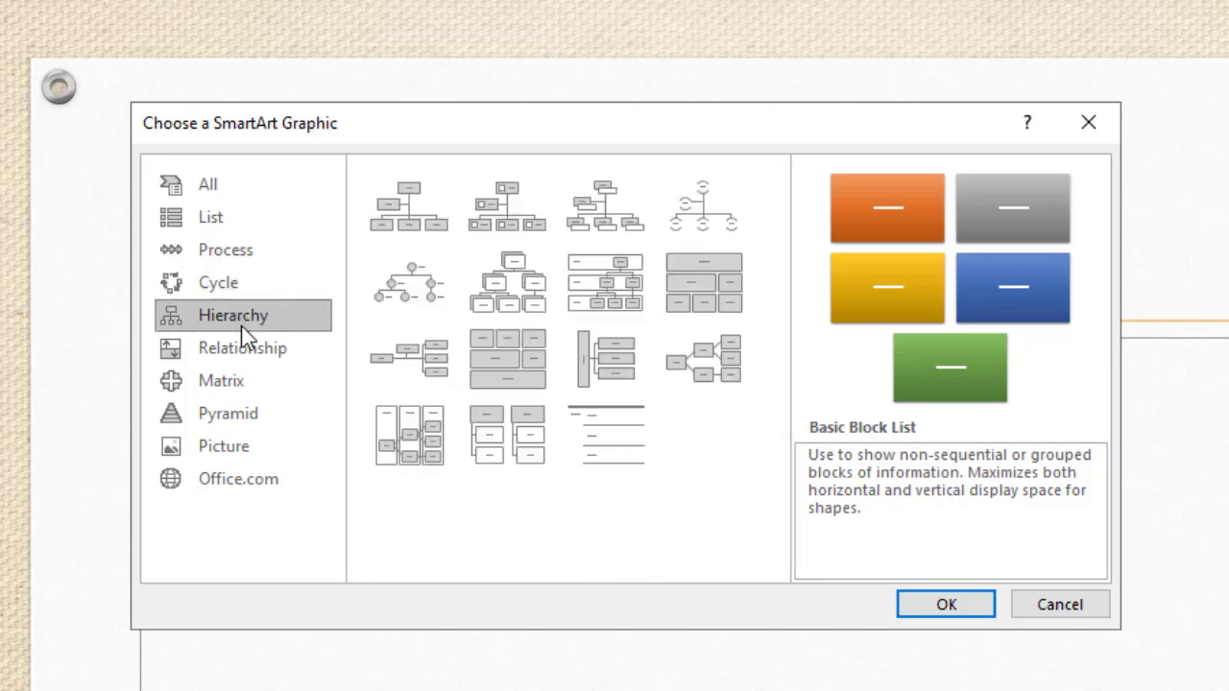
click(250, 347)
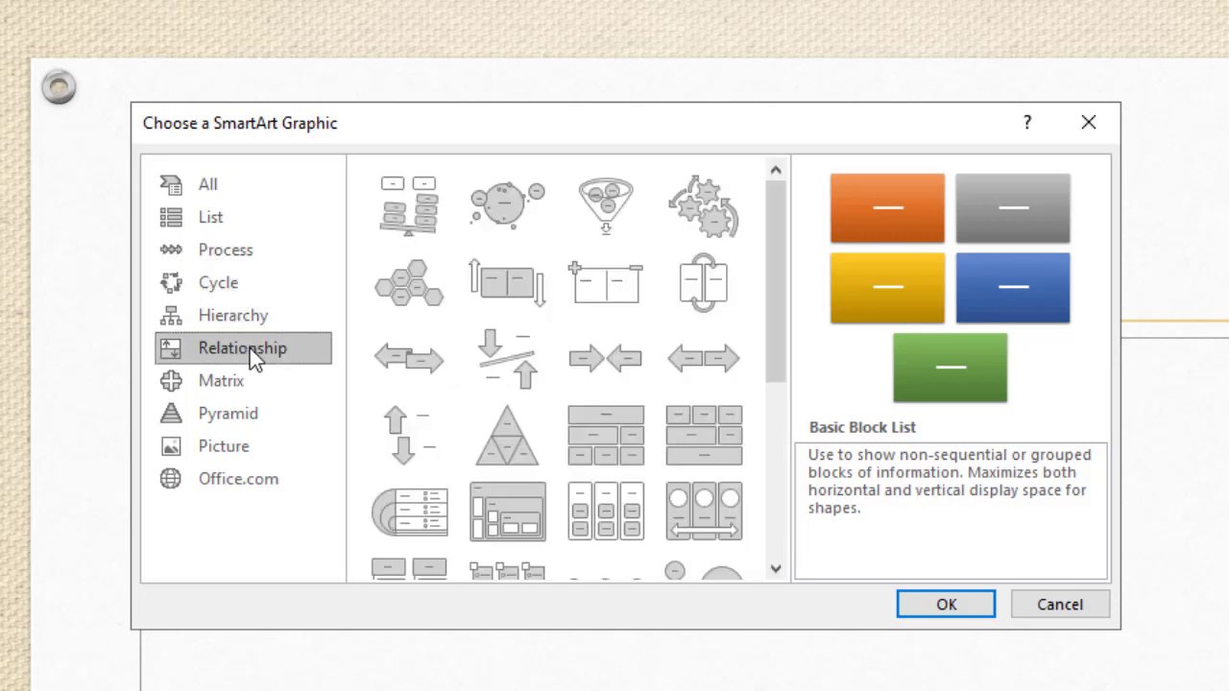
click(254, 411)
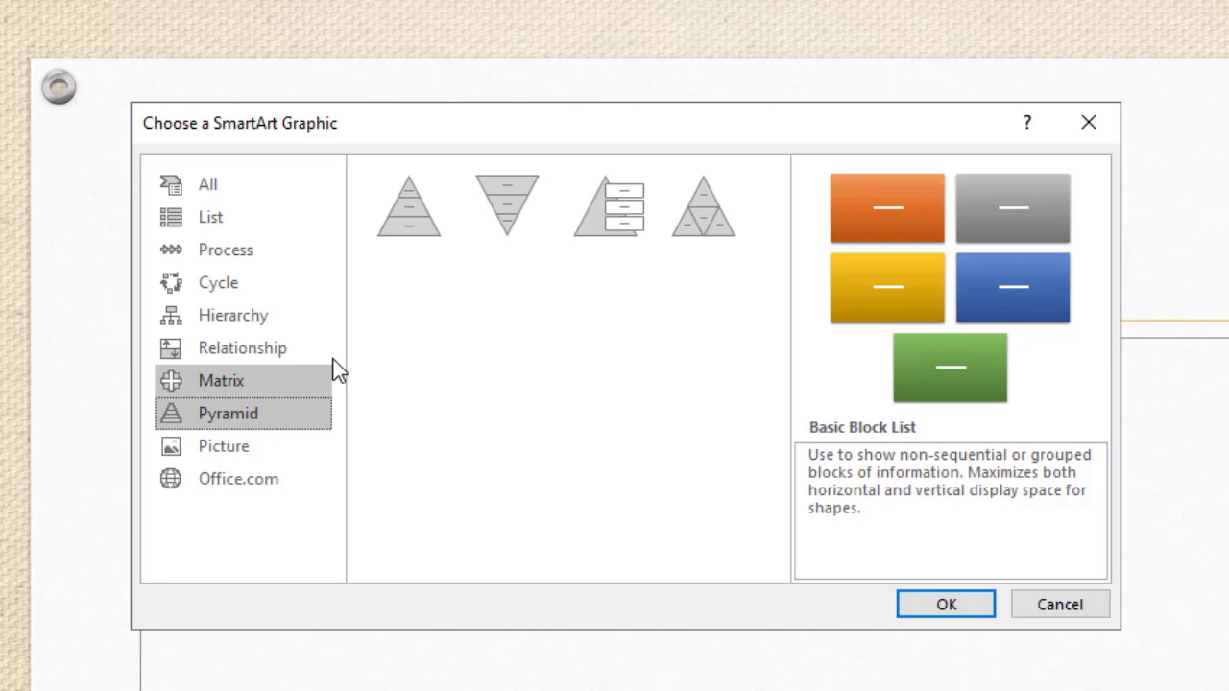
click(401, 215)
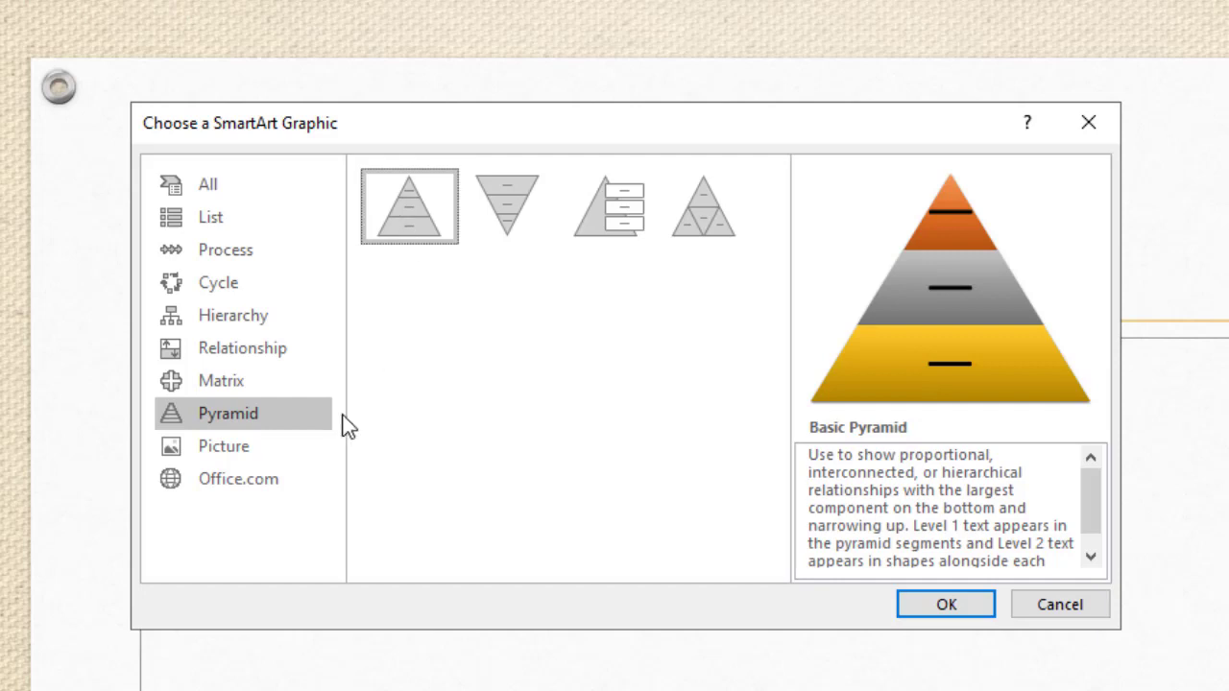
click(916, 611)
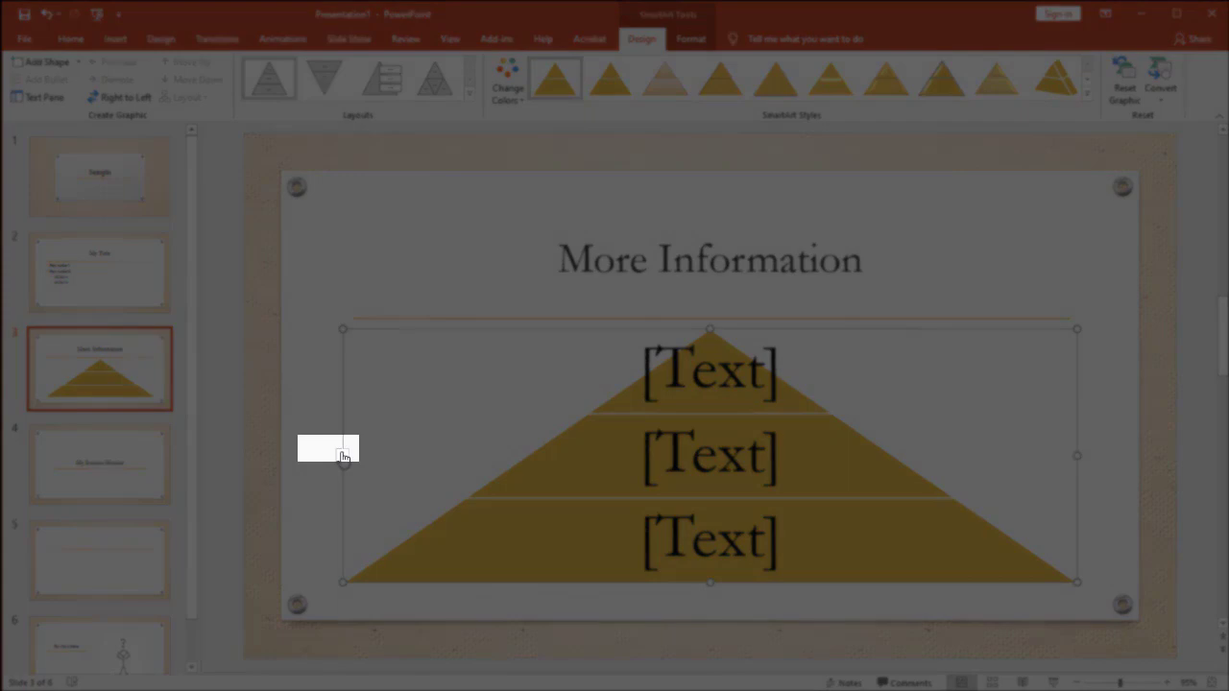
Enter "Item 1" as the text of the pyramid's top level and close the text entry pane.
click(344, 456)
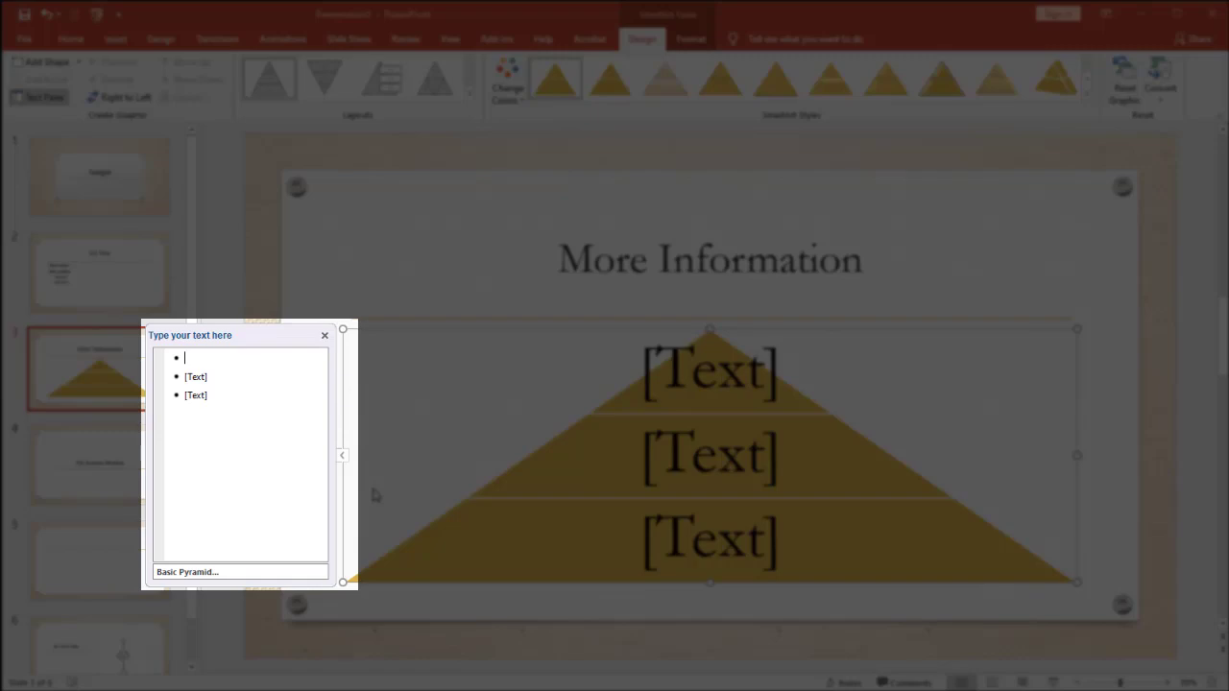
text(Item 1)
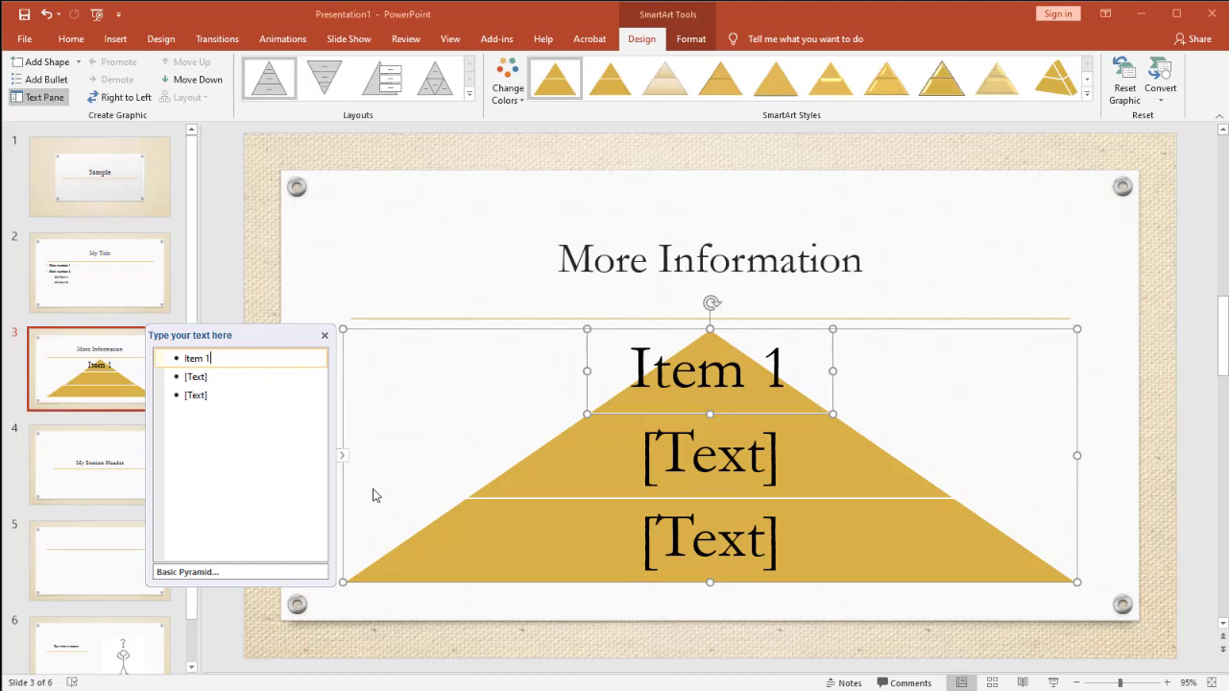
click(342, 324)
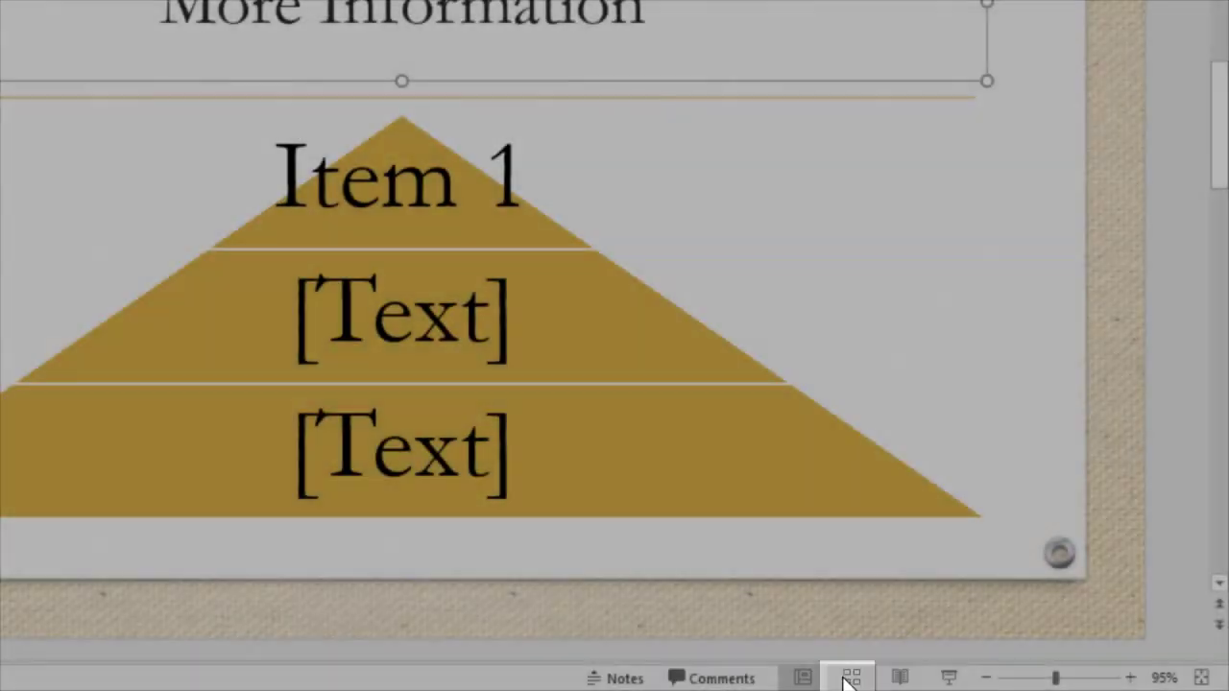
In Slide Sorter view, move "But what it means" to position 3 and "My Section Header" to position 4, and return to Normal view.
click(849, 679)
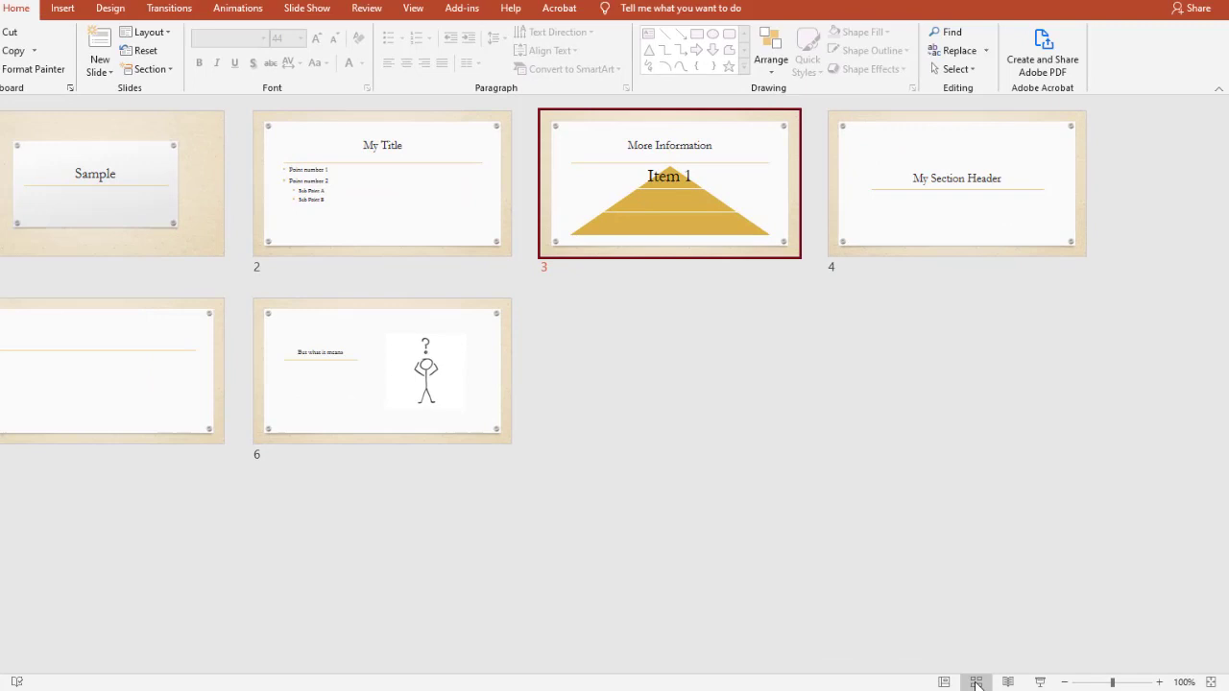
drag(426, 370, 731, 199)
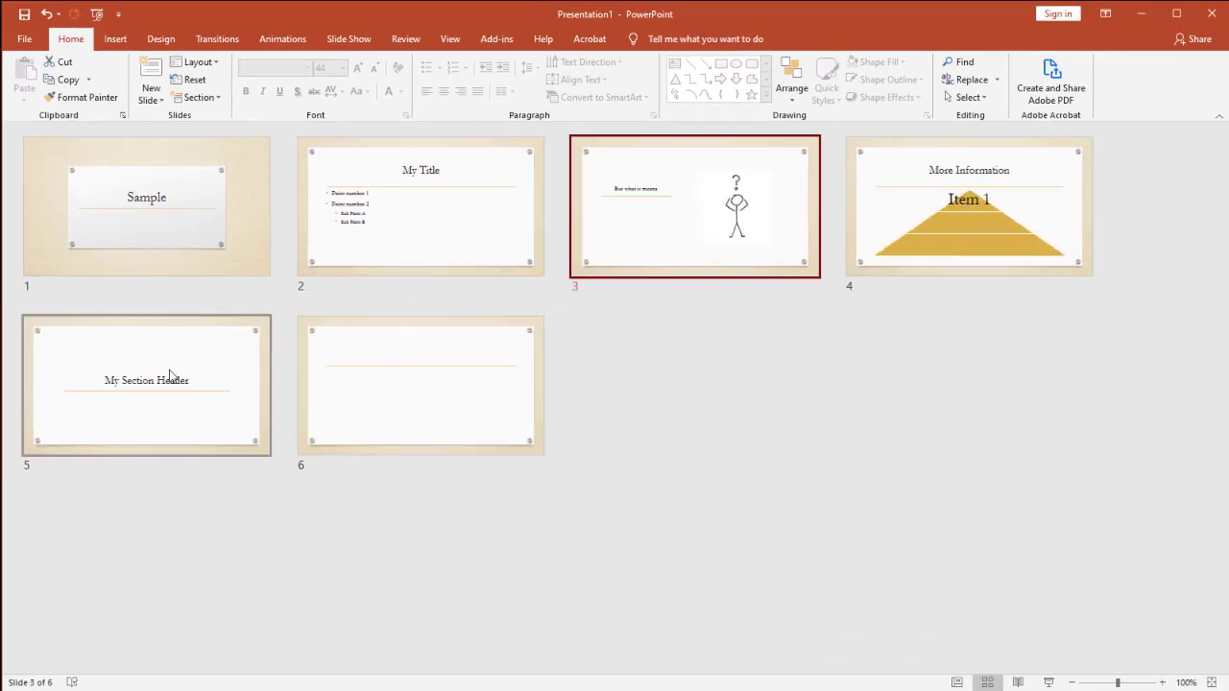
drag(170, 375, 979, 199)
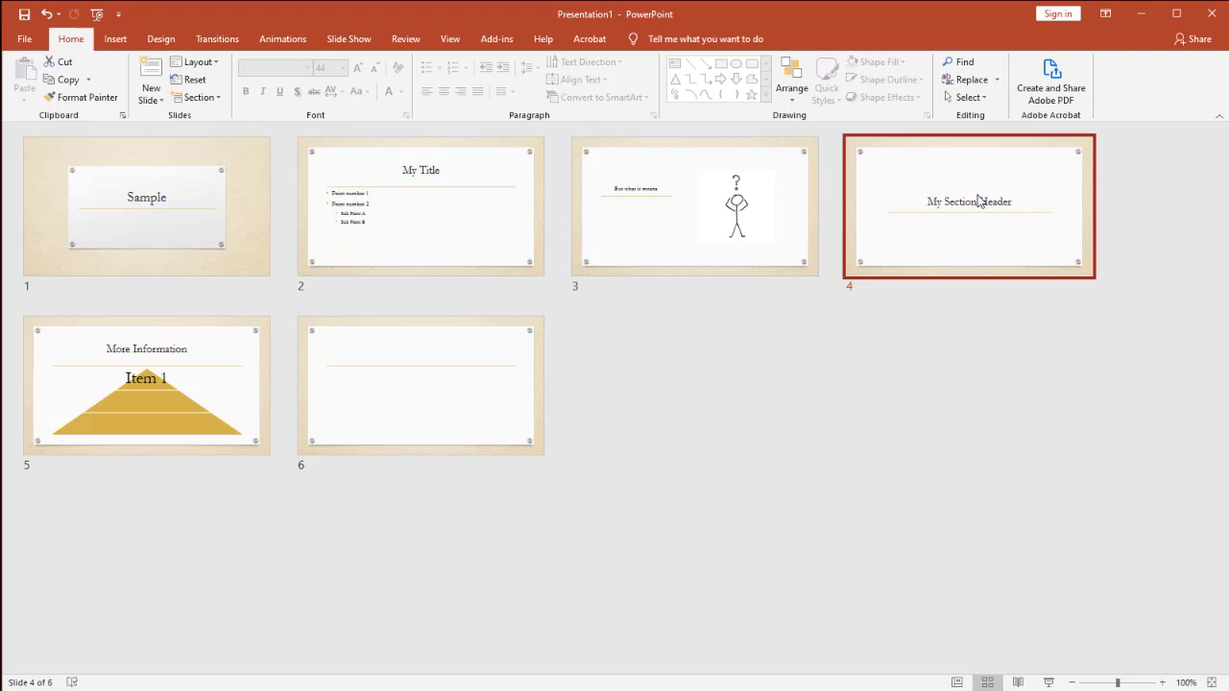
click(956, 682)
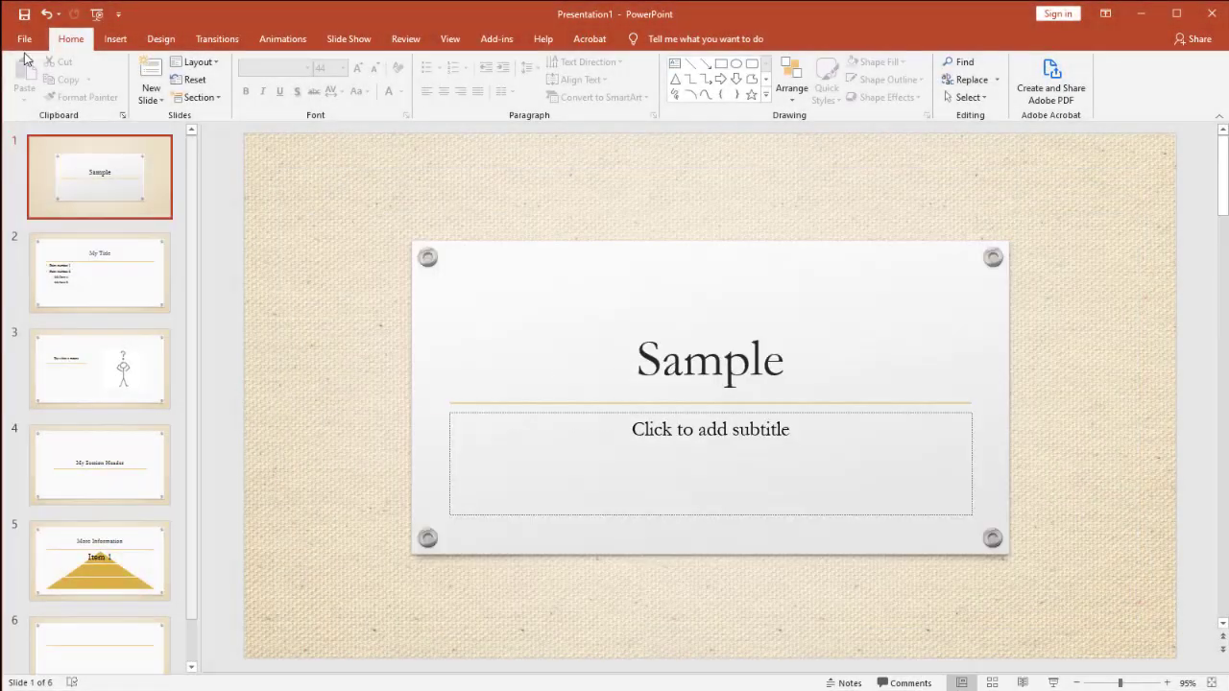
Duplicate the "My Title" slide.
click(140, 547)
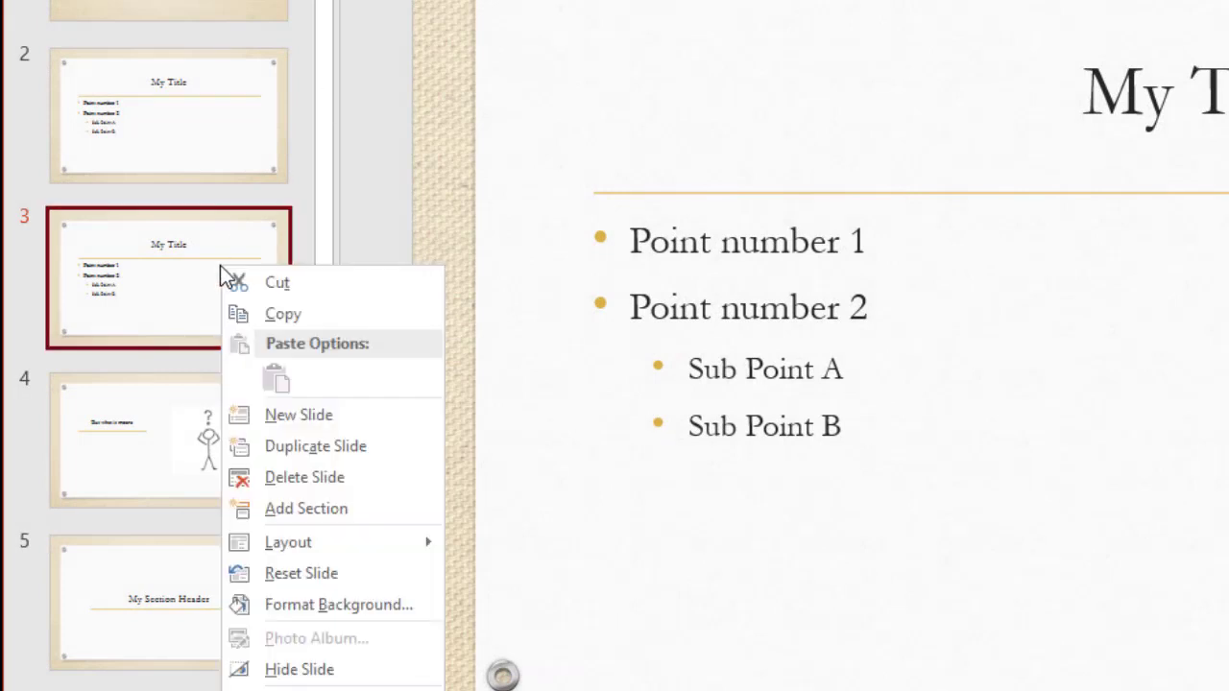
key(l)
key(Escape)
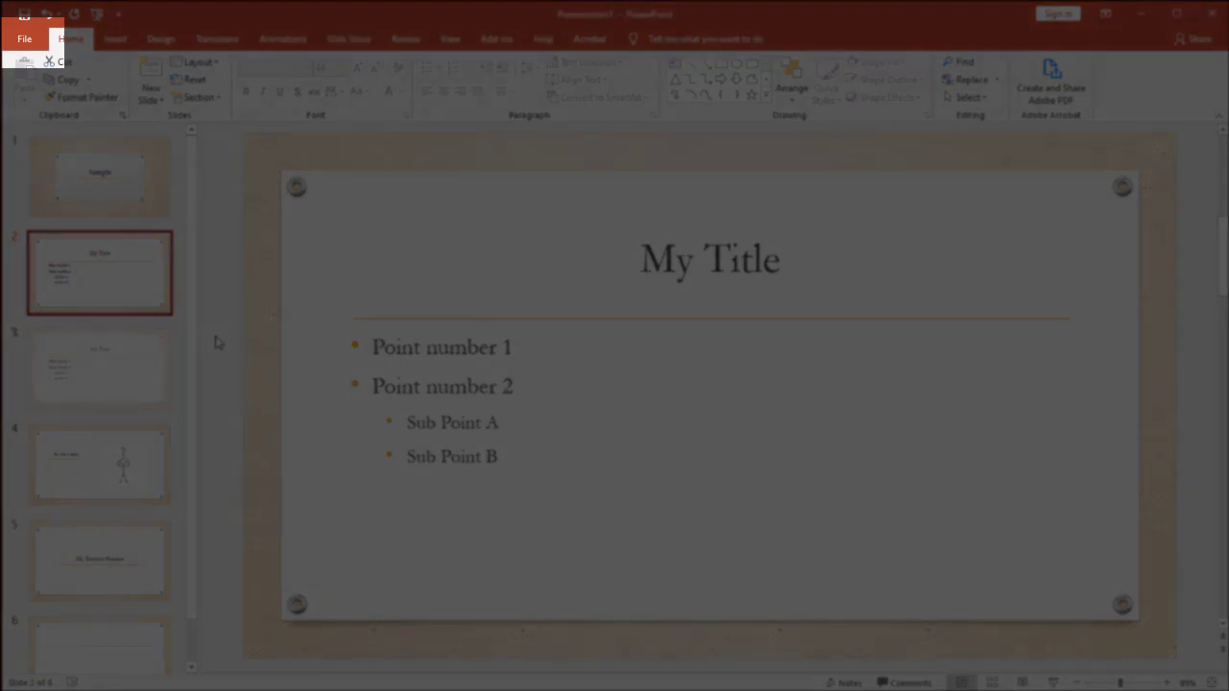
Open the print settings and preview for the presentation.
click(29, 42)
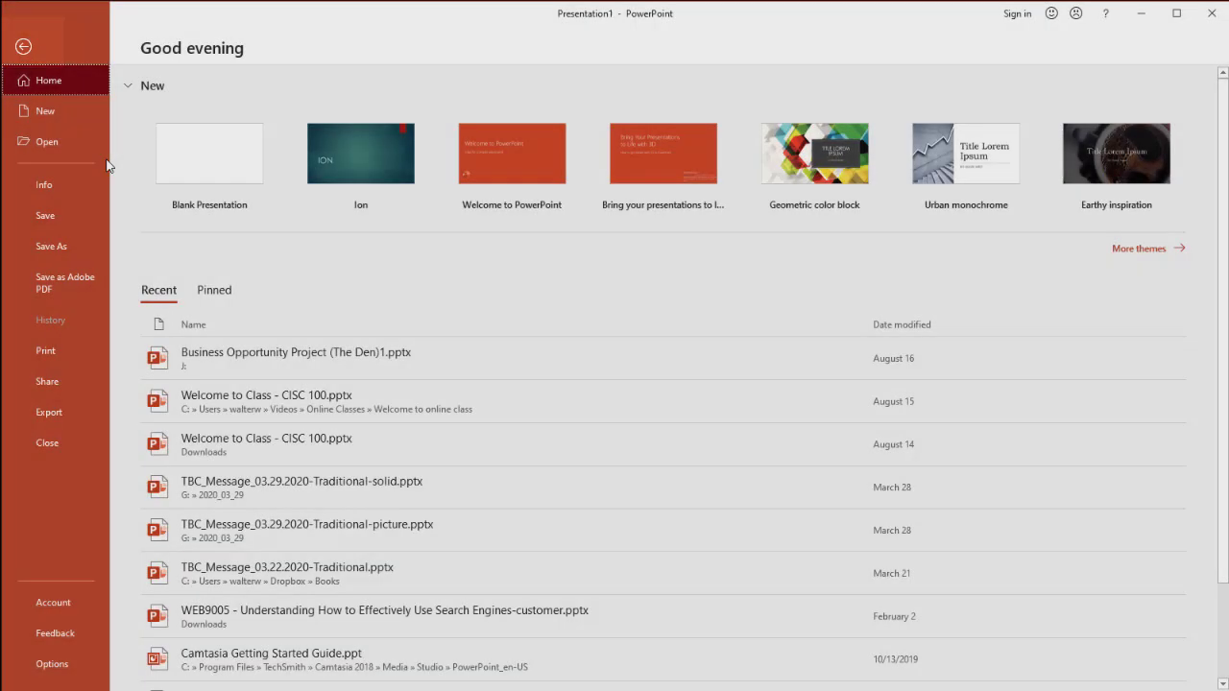
click(44, 353)
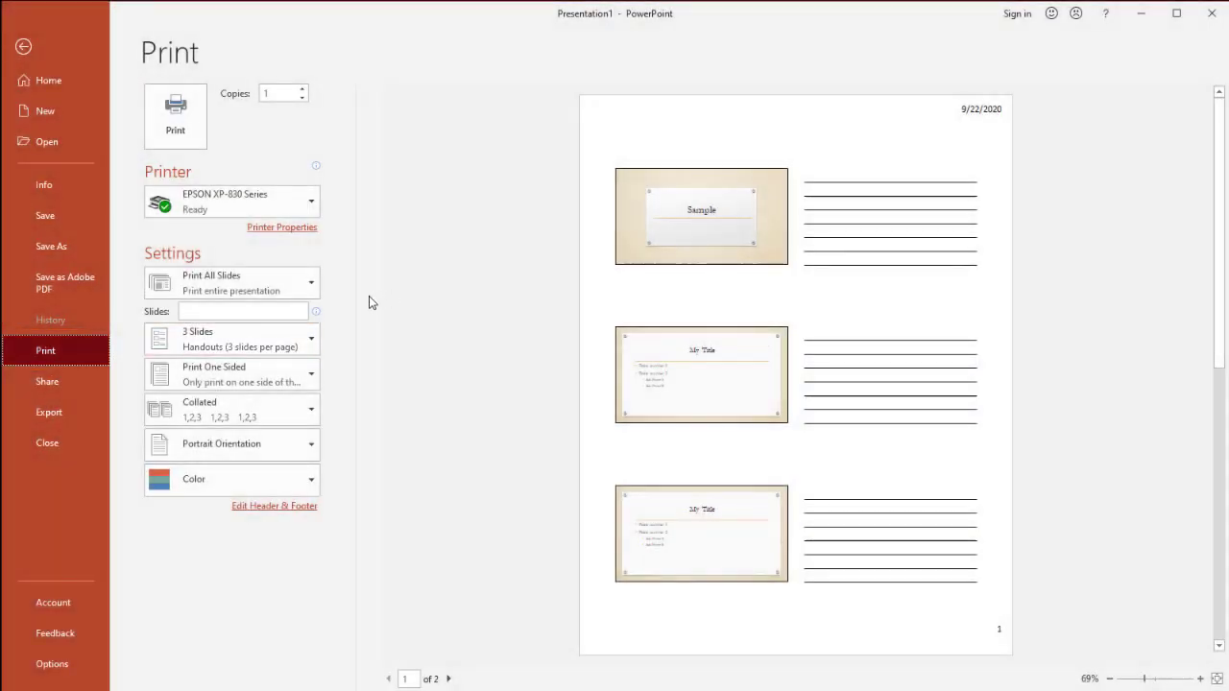
Try the Full Page Slides print layout, followed by the Notes Pages layout.
click(308, 342)
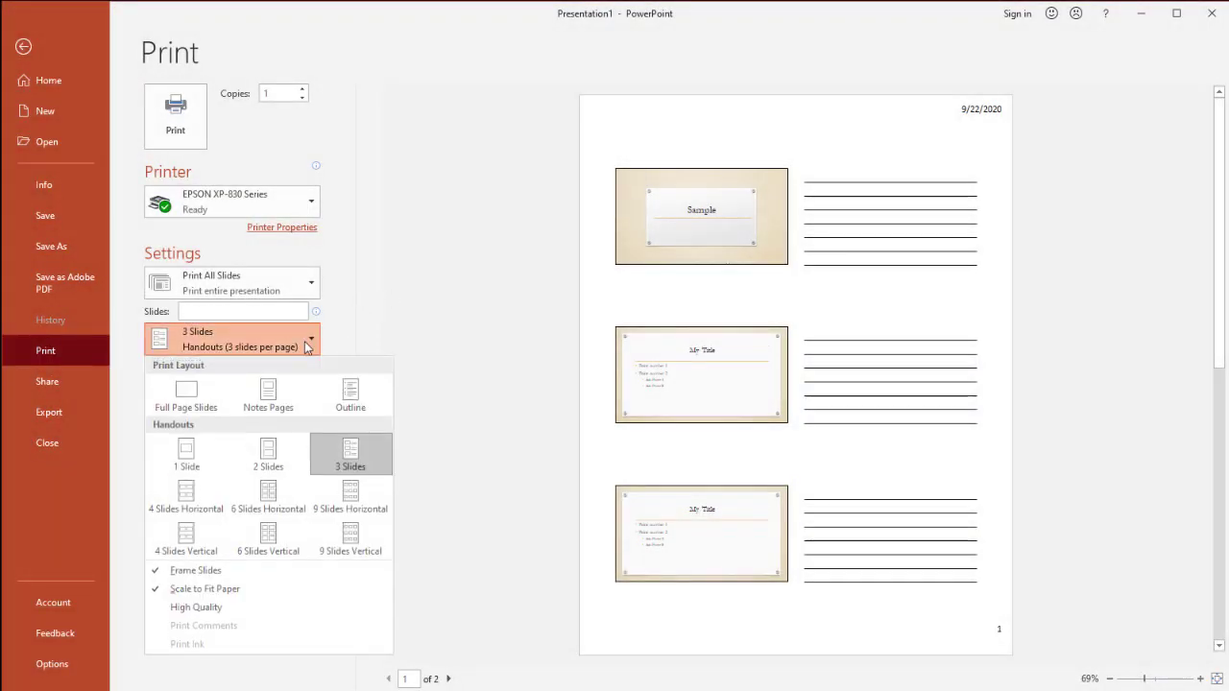
click(211, 393)
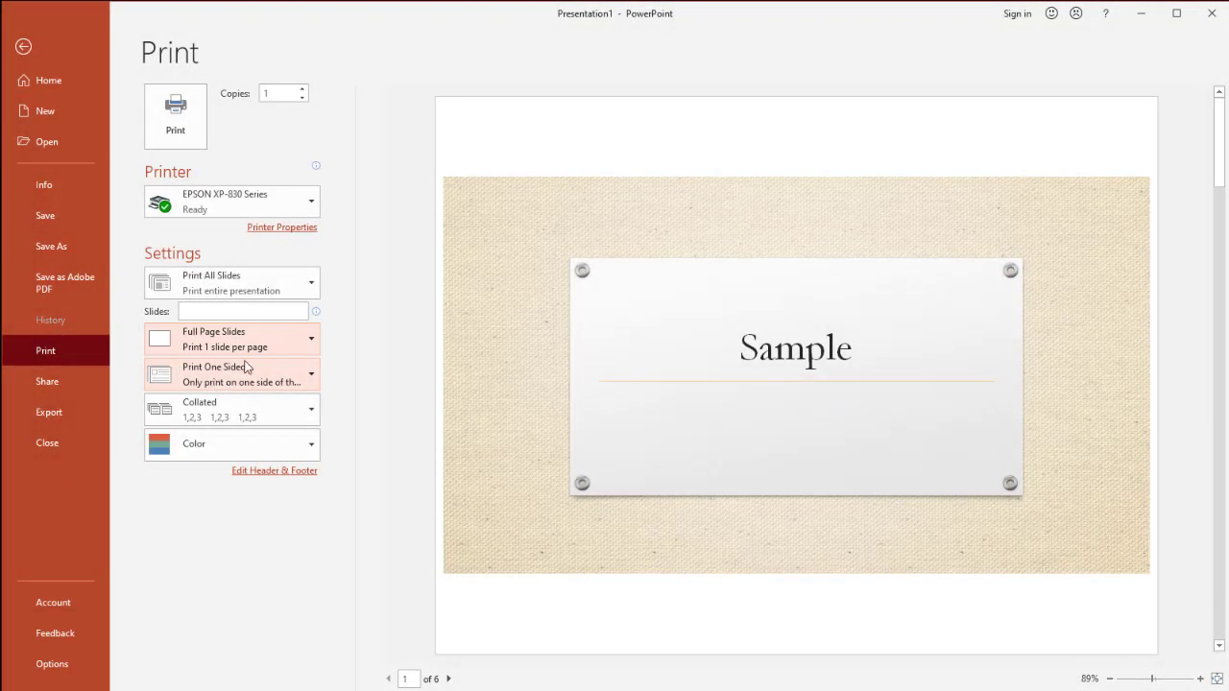
click(313, 342)
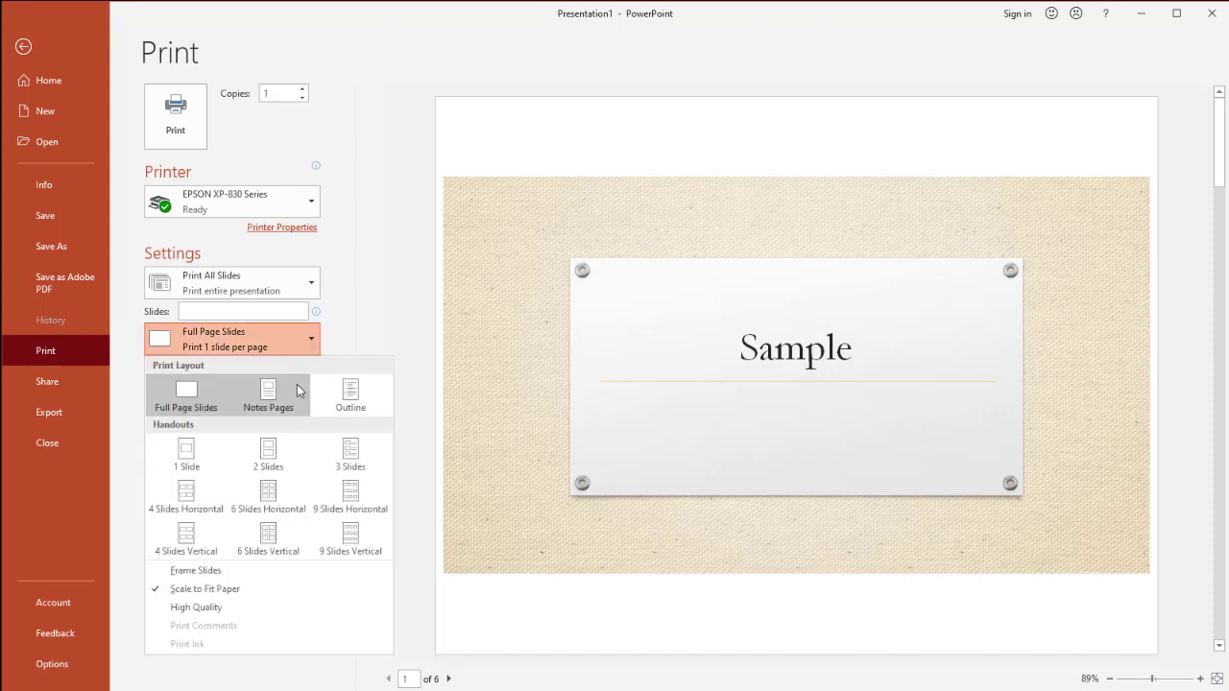
click(278, 394)
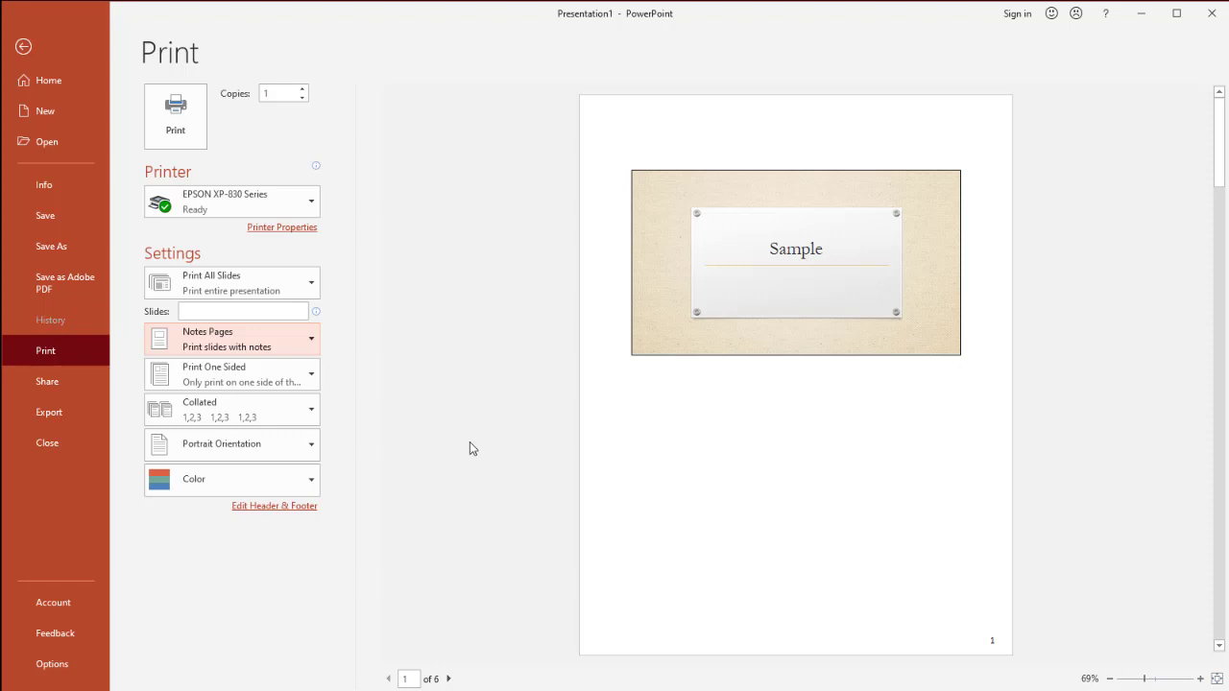
Set the print layout to handouts with 3 slides per page and preview the second page.
click(312, 348)
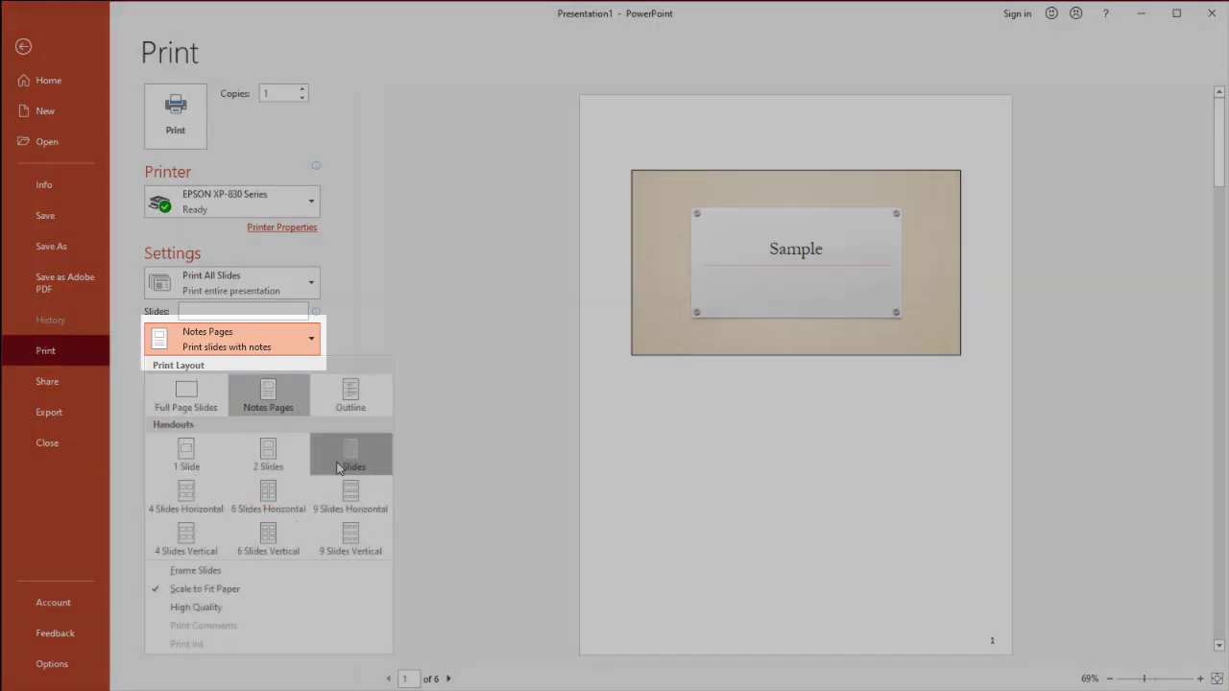
click(338, 469)
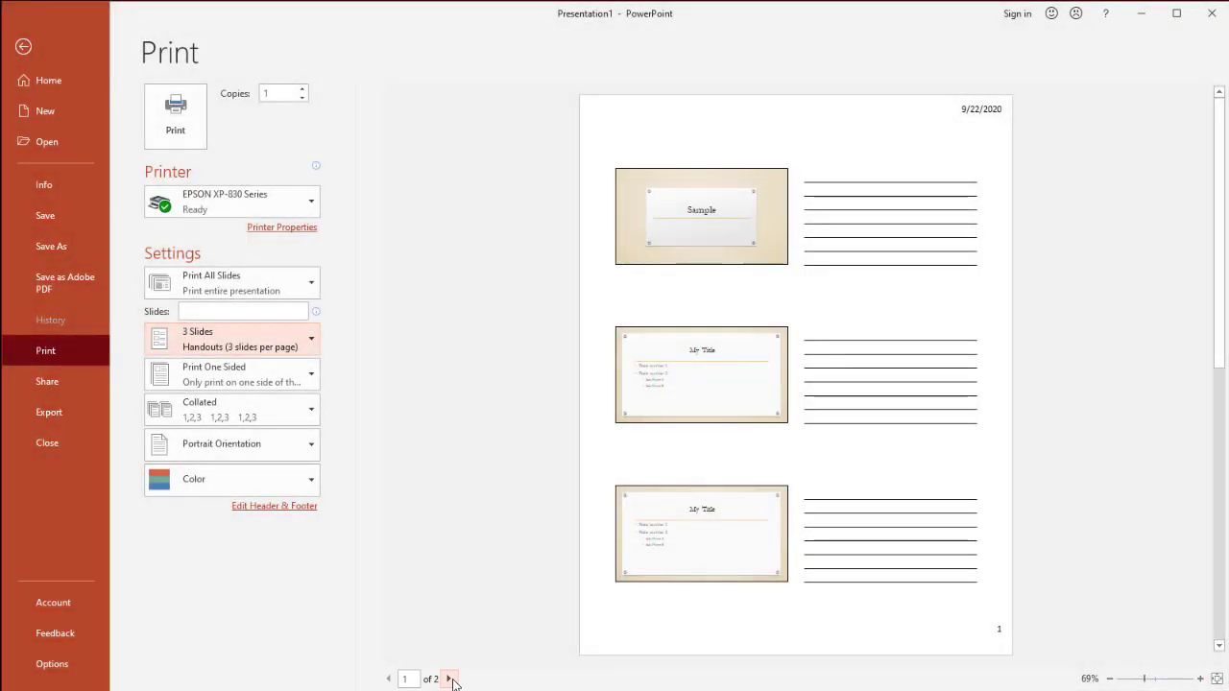
click(450, 679)
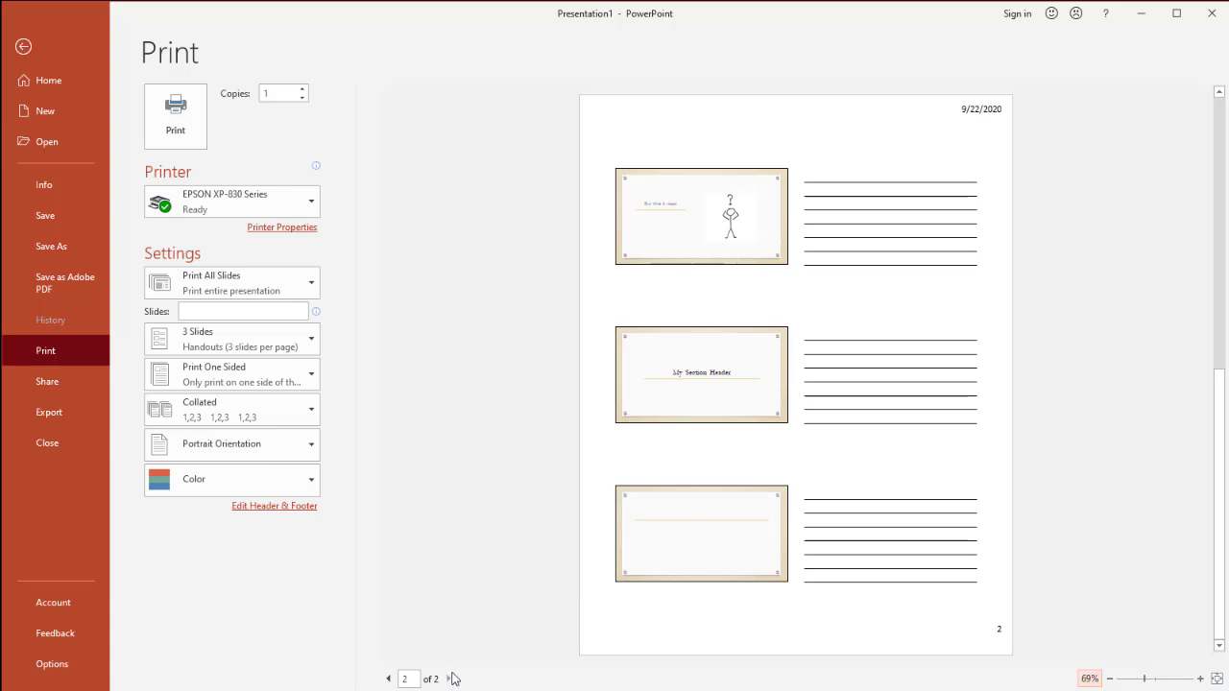
click(487, 401)
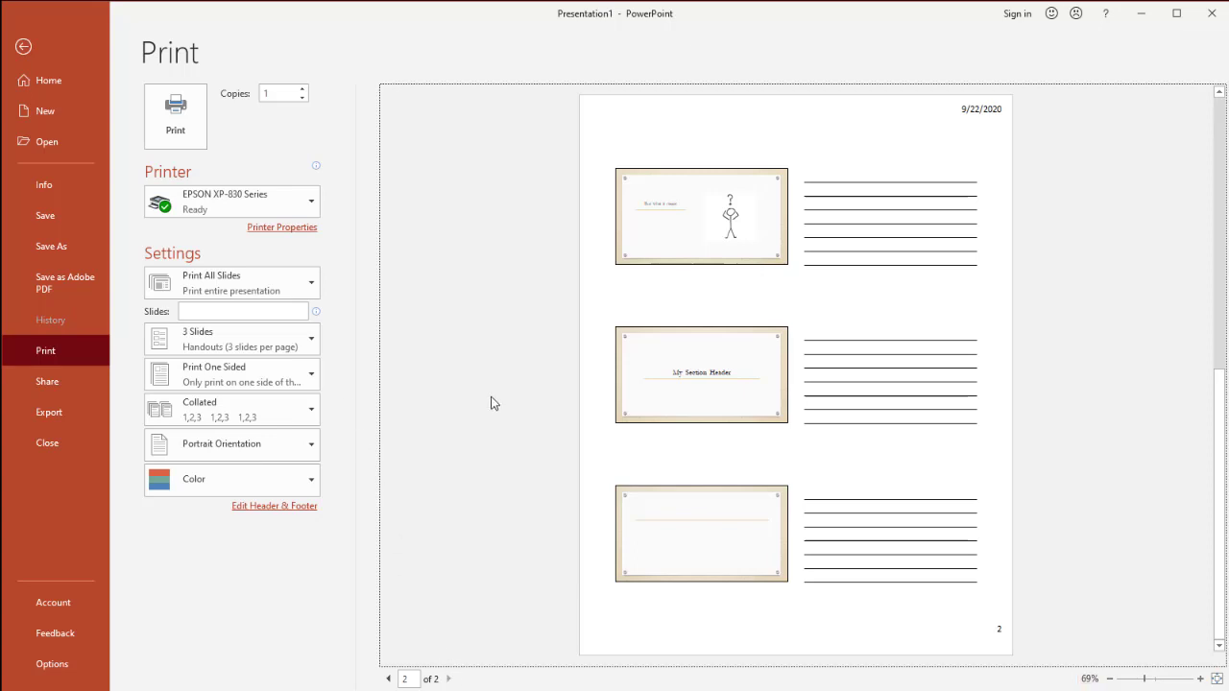